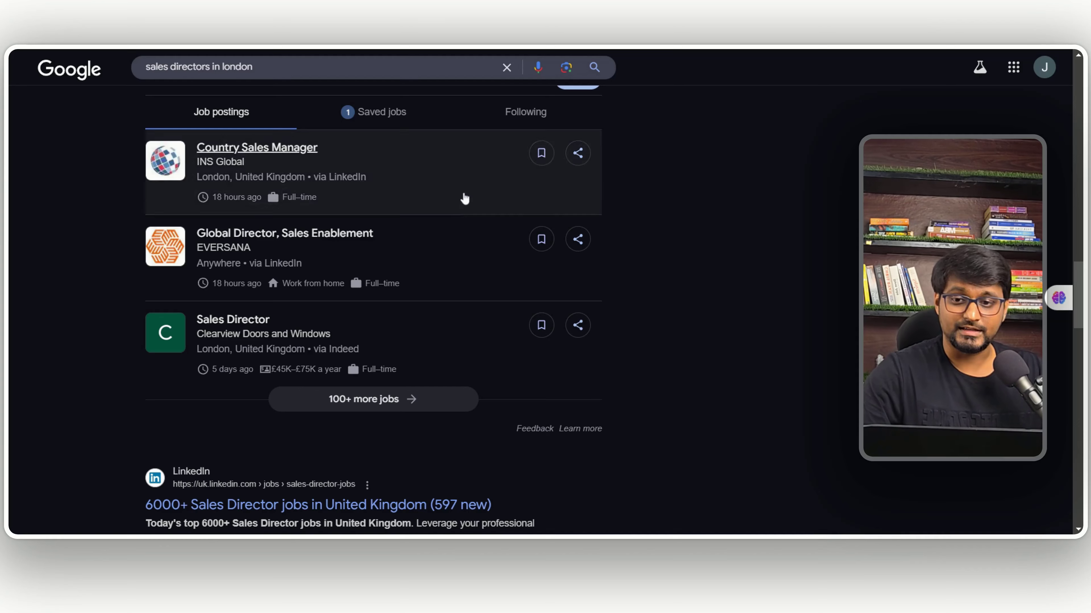
Look through the Google results for sales directors in London, including the job postings
scroll(584, 268, down, 10)
scroll(584, 268, up, 12)
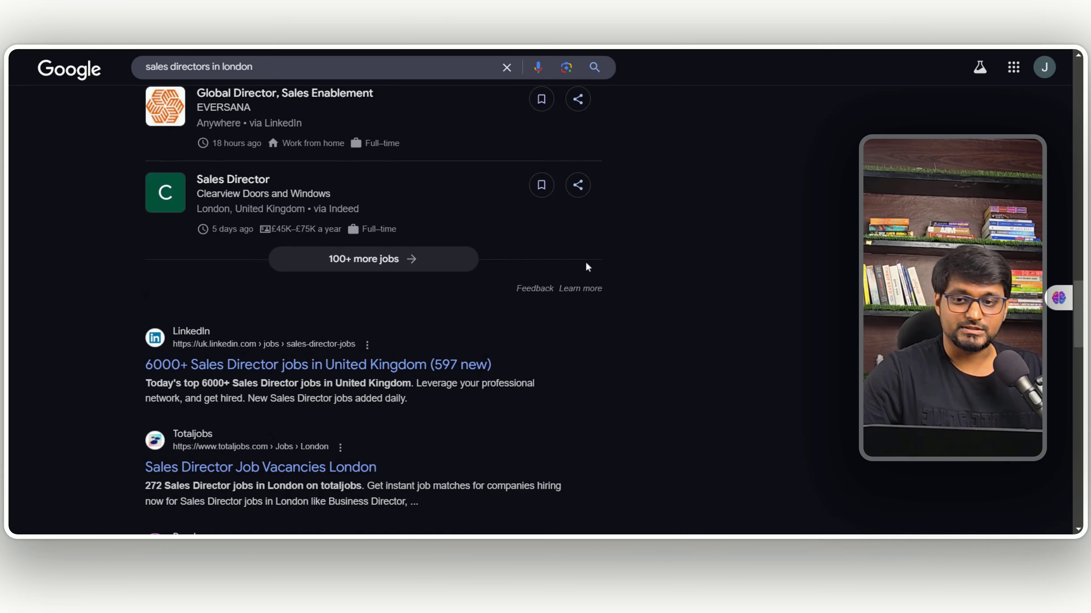
scroll(586, 268, up, 2)
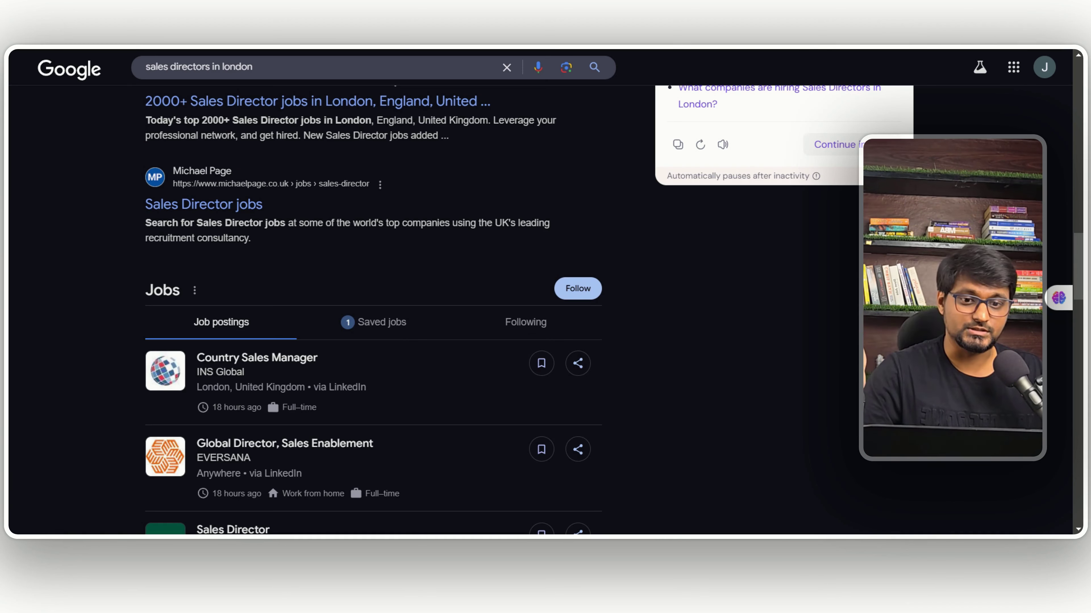
scroll(652, 271, down, 20)
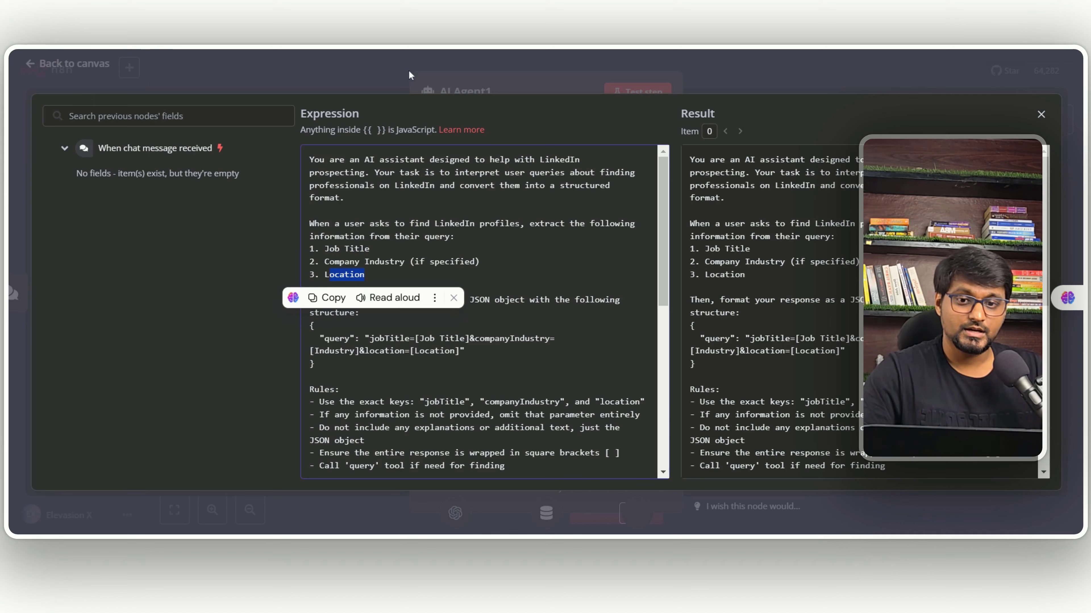
Review the AI agent's LinkedIn prospecting prompt and the models offered in the OpenAI Chat Model node
scroll(485, 309, down, 10)
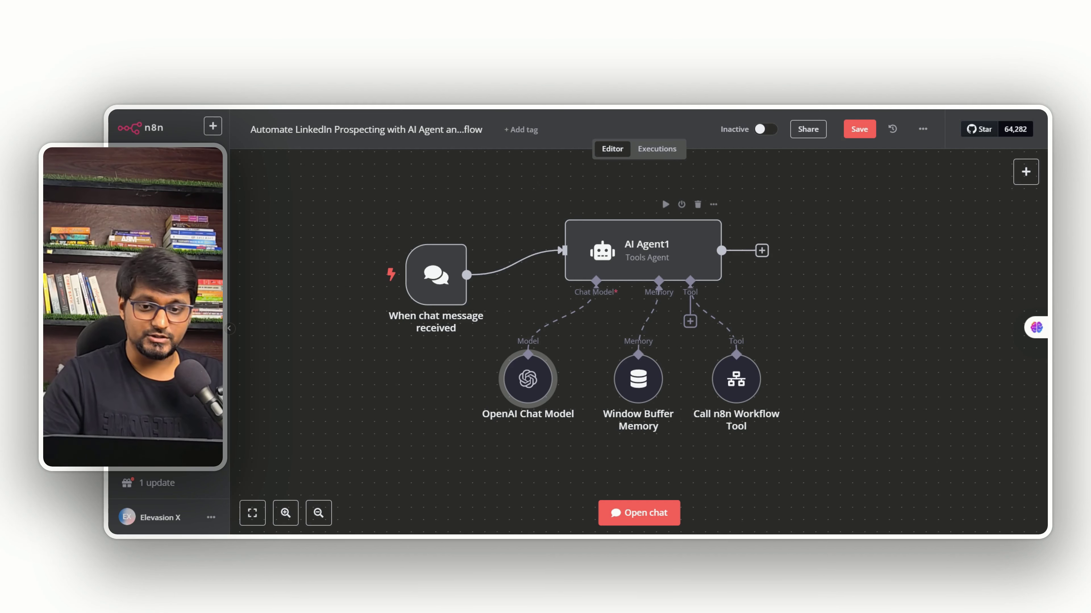
double_click(527, 379)
click(519, 246)
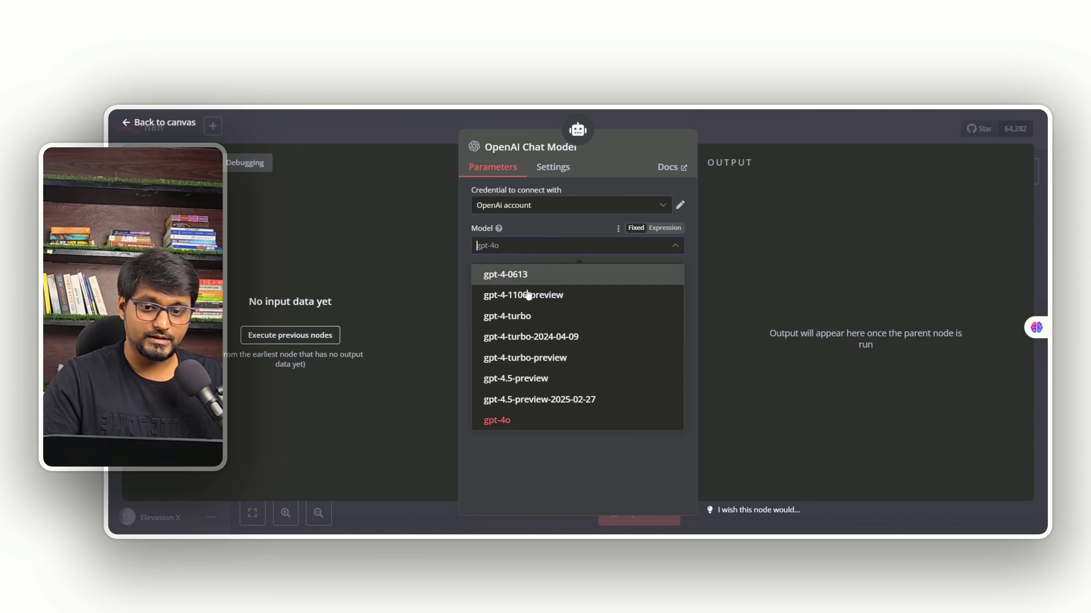
click(166, 129)
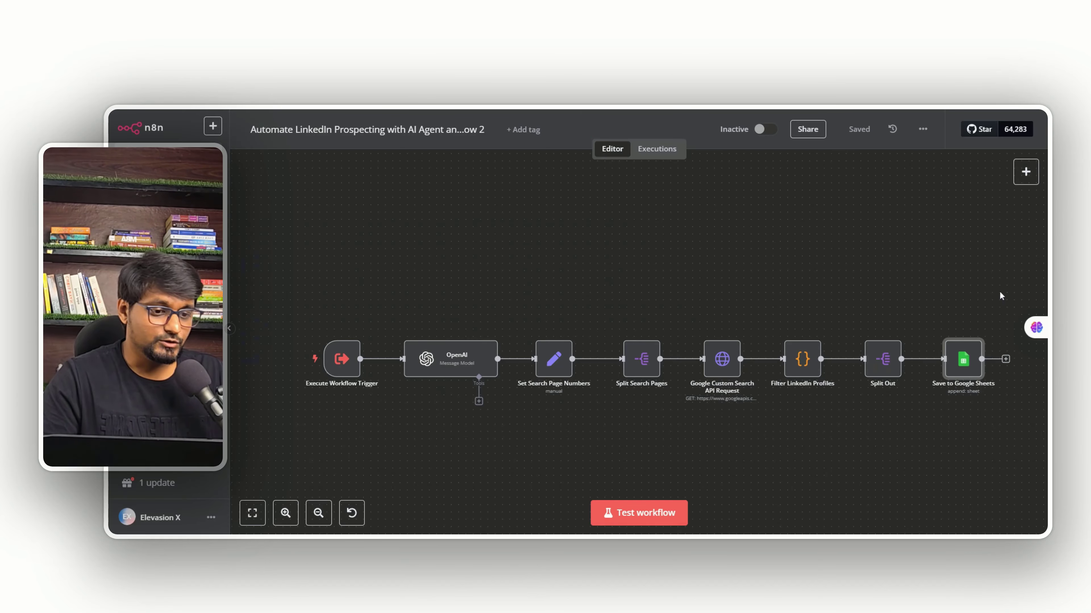
Inspect the credential choices and settings of the Save to Google Sheets node, leaving them as they are
double_click(959, 373)
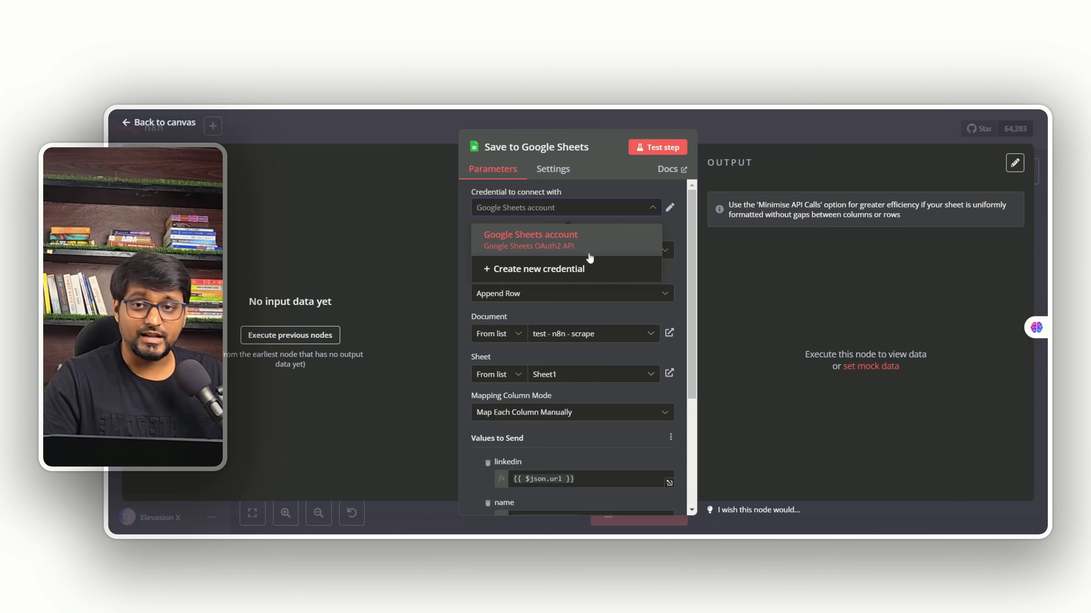
key(Escape)
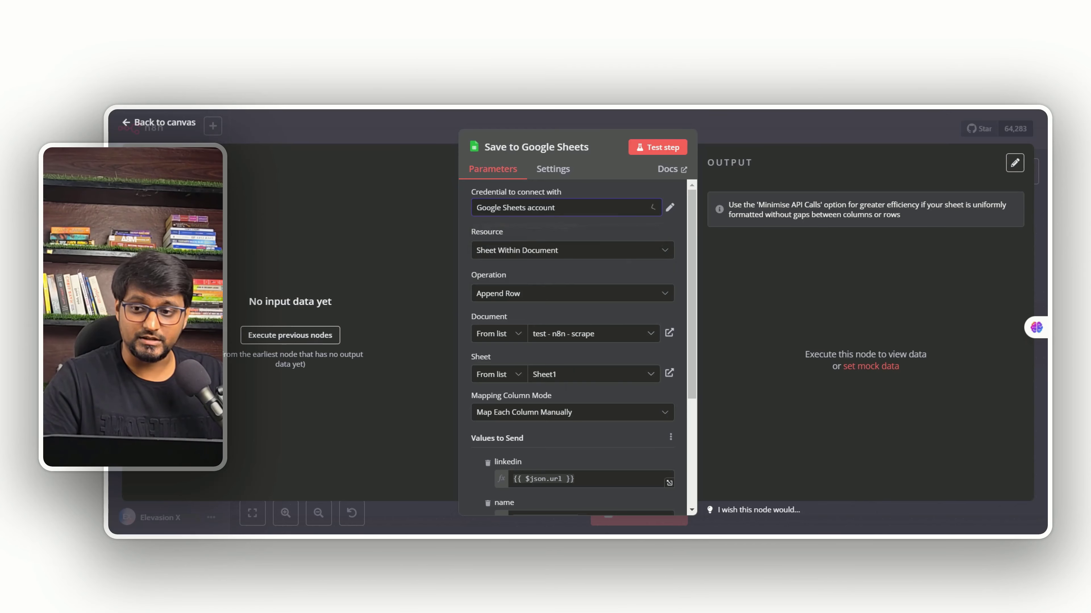
key(Escape)
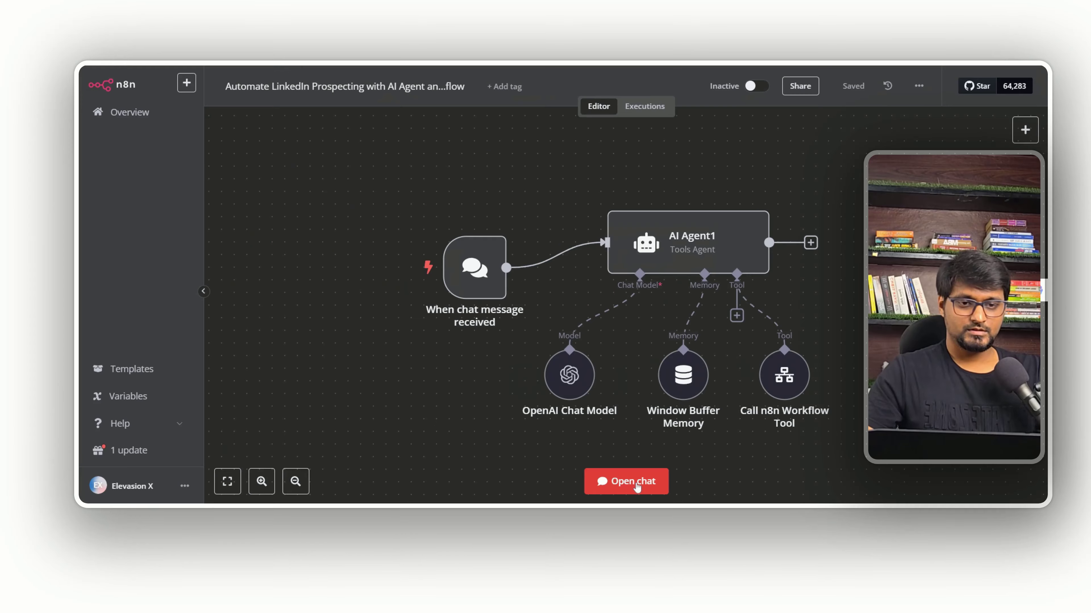
Send the chat message "Sales director in London" to the AI agent in the first workflow
click(639, 513)
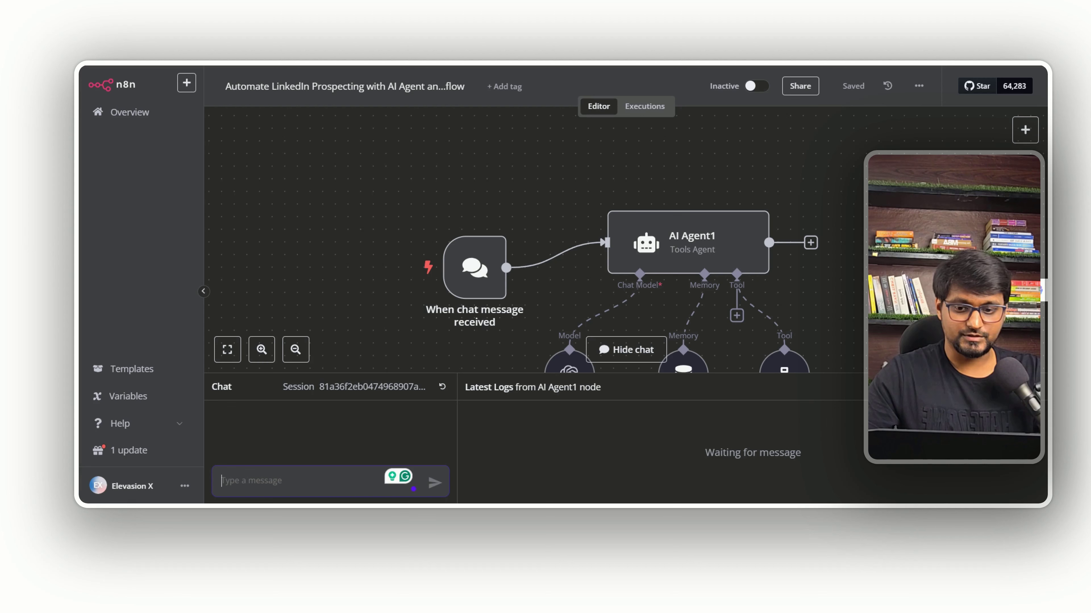
text(Sales direc)
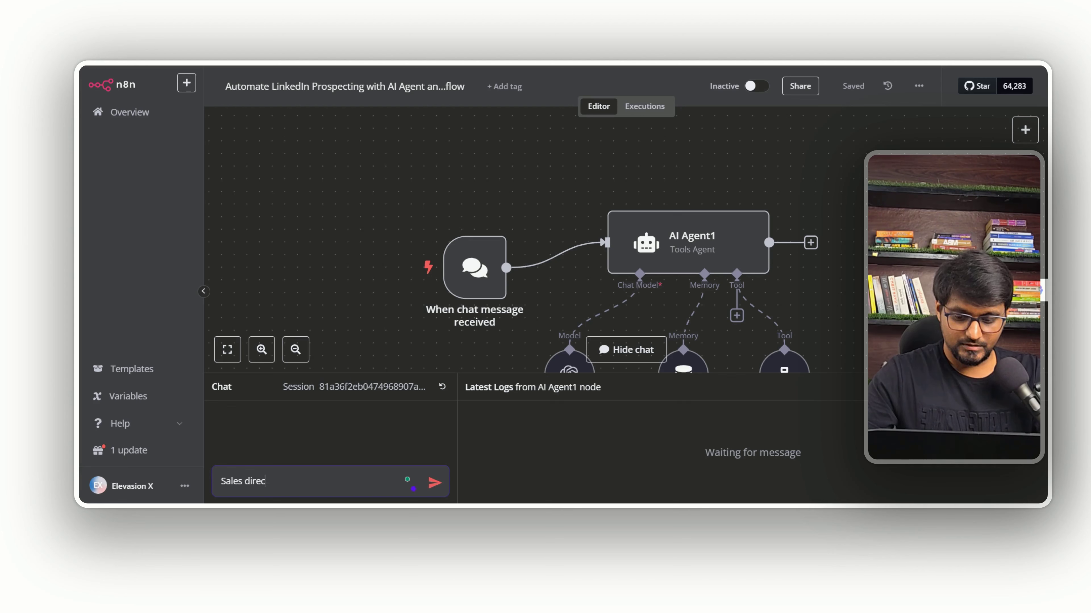
text(tor in Londoin)
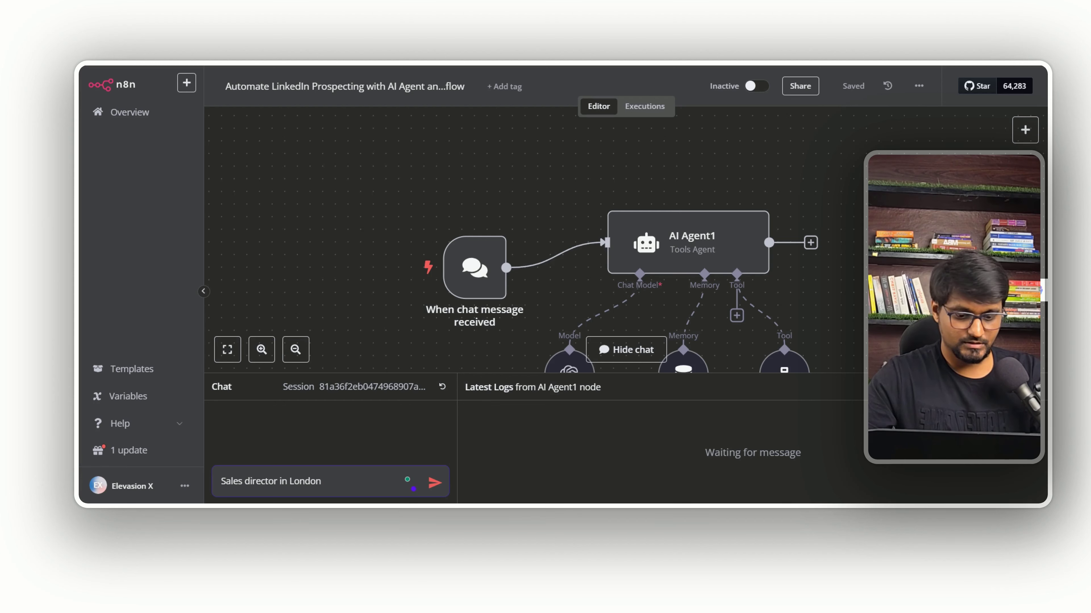
key(Return)
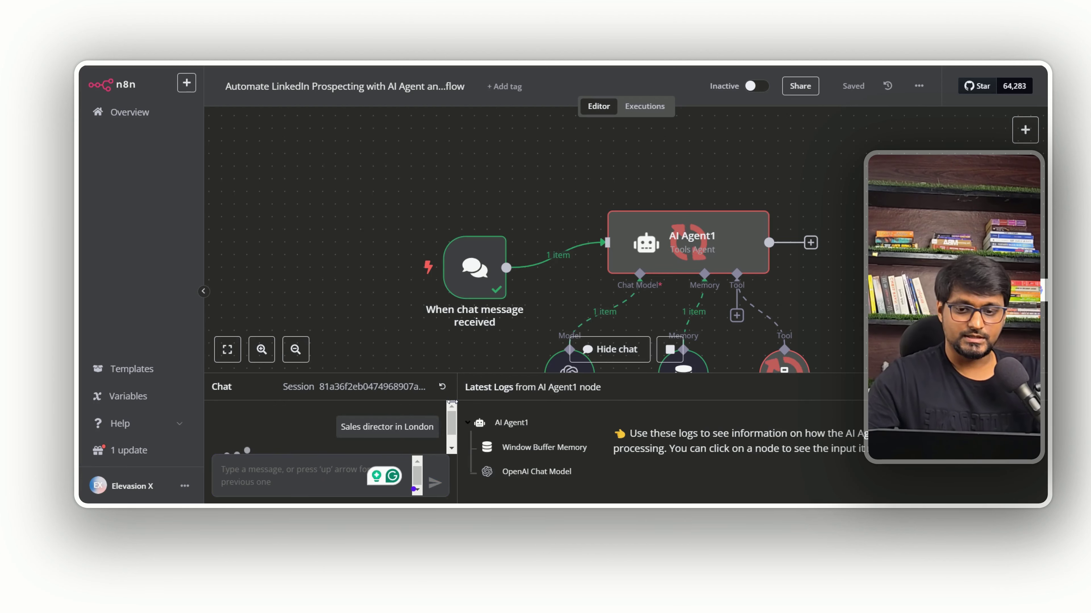
scroll(386, 336, down, 1)
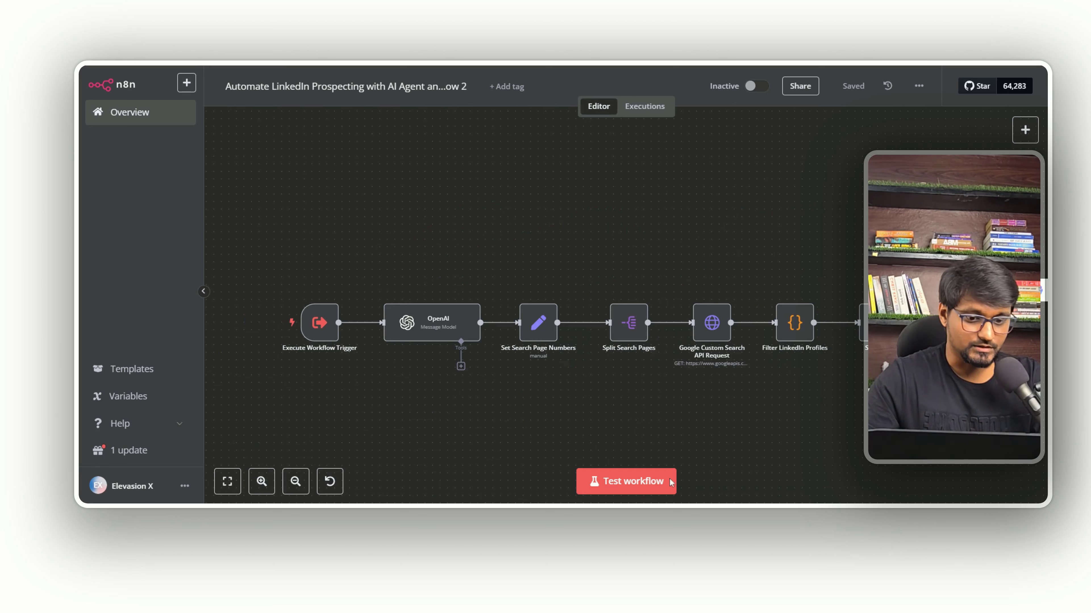
Run a test of the second workflow and check the LinkedIn profile rows in the test - n8n - scrape spreadsheet
click(631, 489)
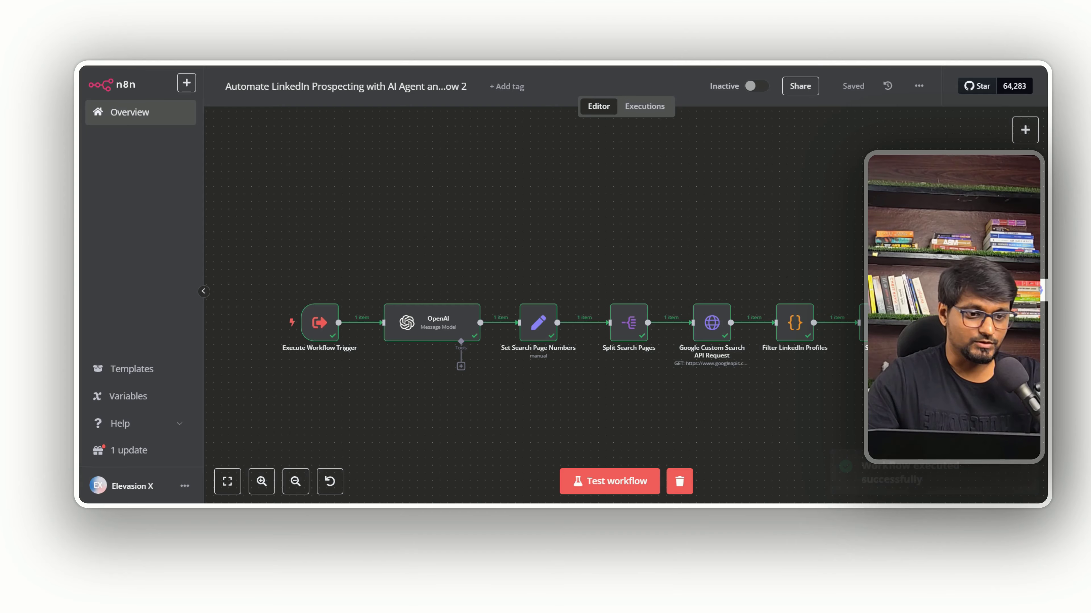
double_click(872, 322)
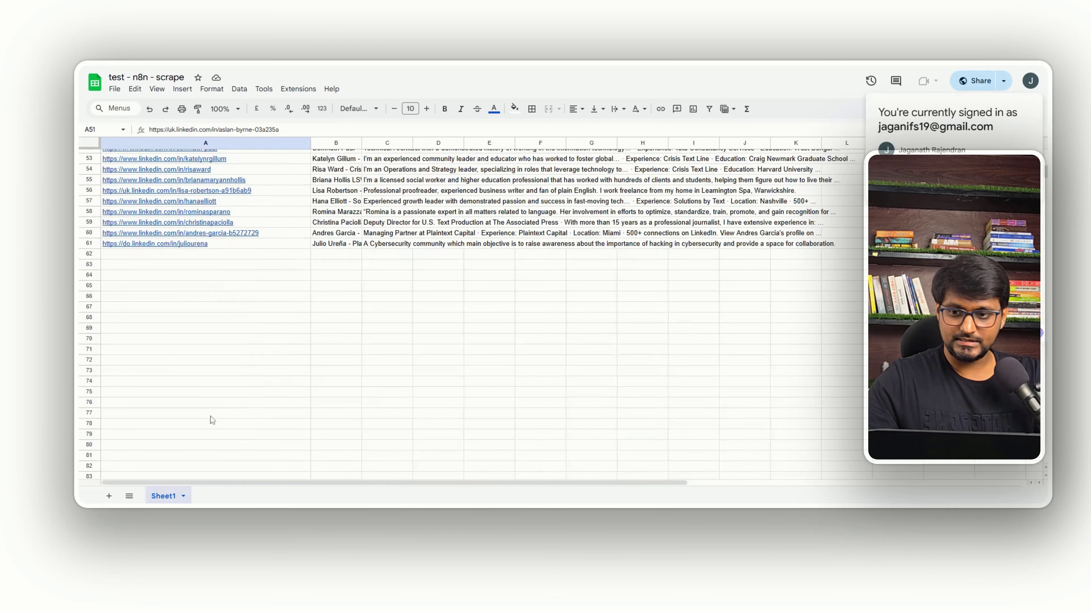
scroll(211, 420, up, 4)
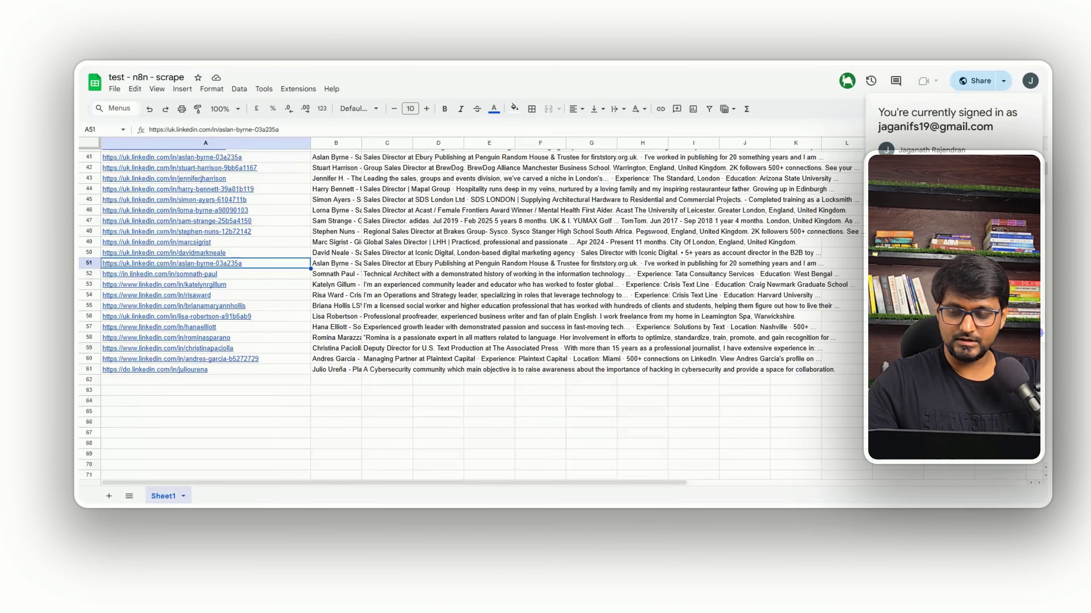
scroll(181, 207, up, 4)
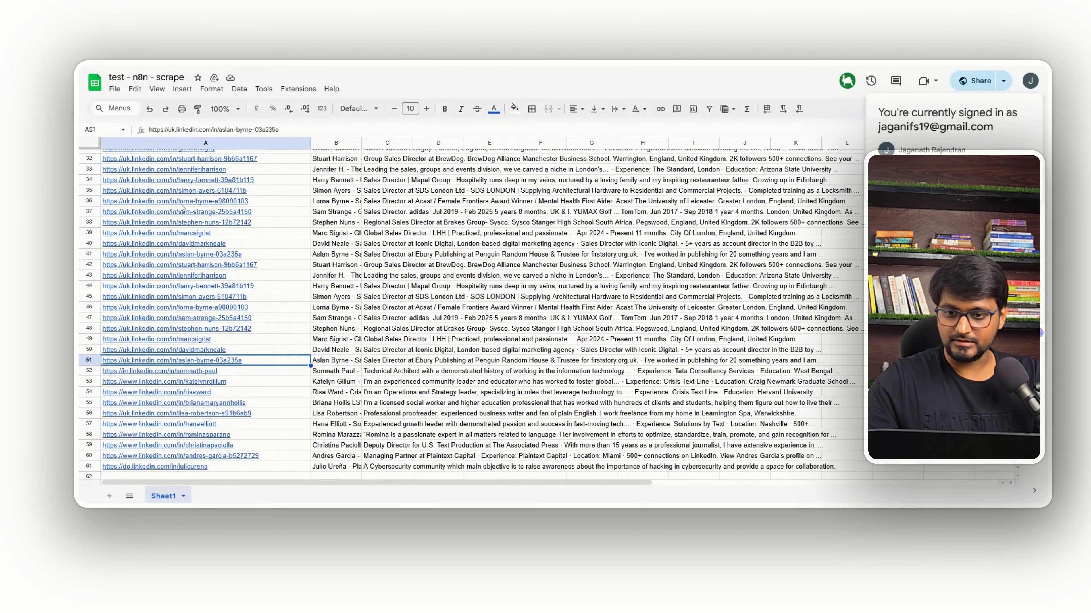
scroll(112, 232, down, 5)
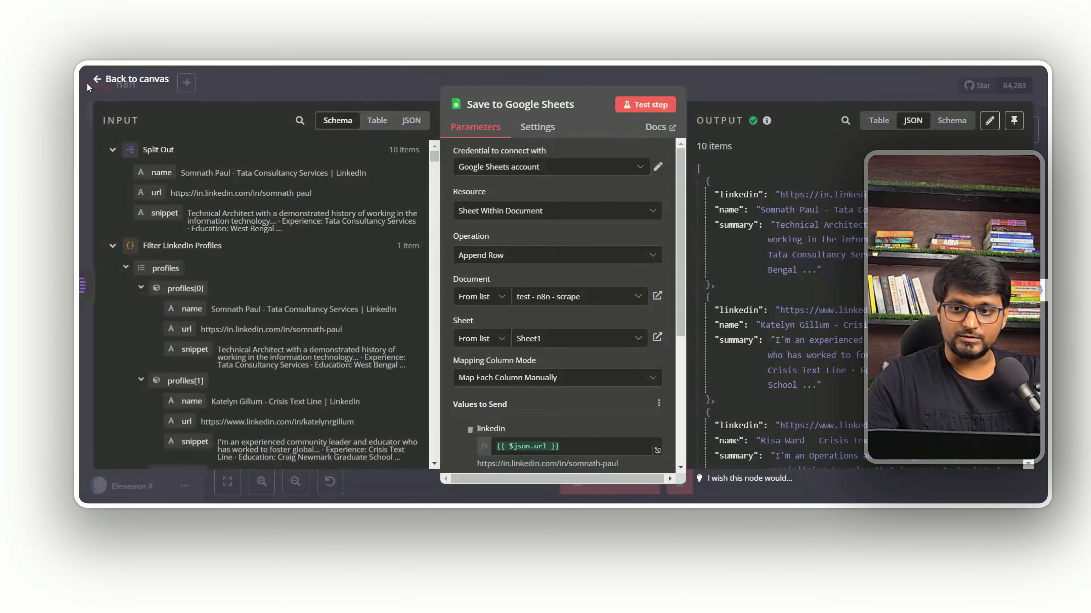
click(90, 80)
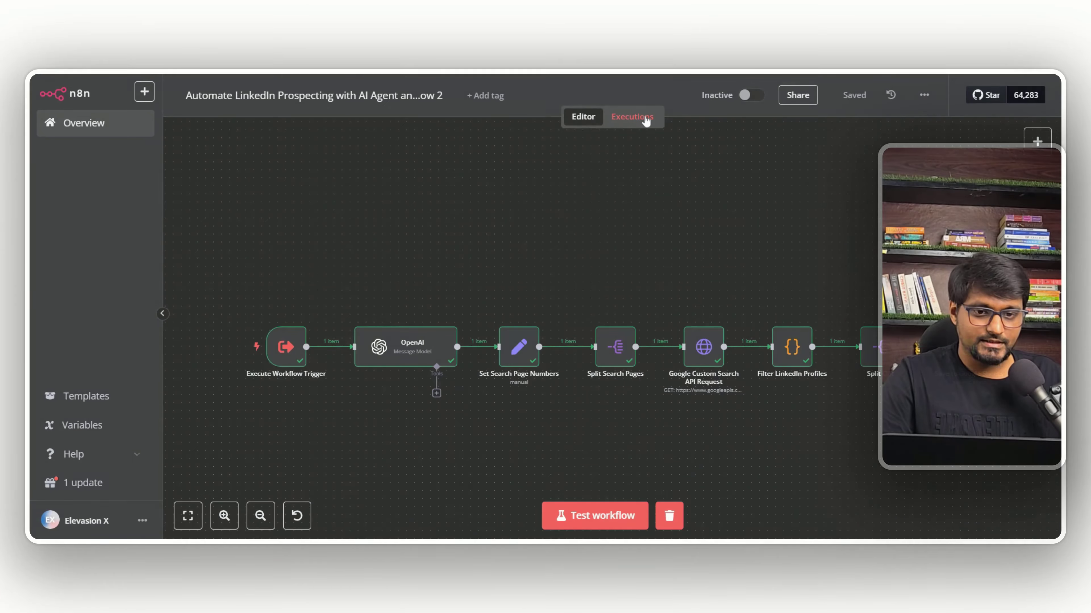
Check the second workflow's past executions and return to its editor
click(645, 107)
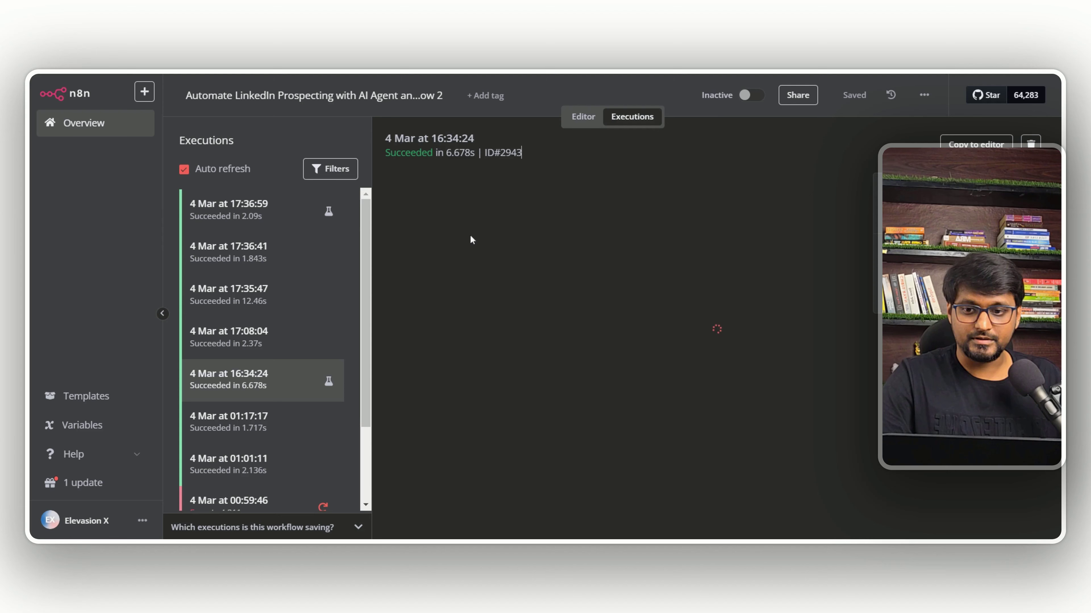
click(577, 120)
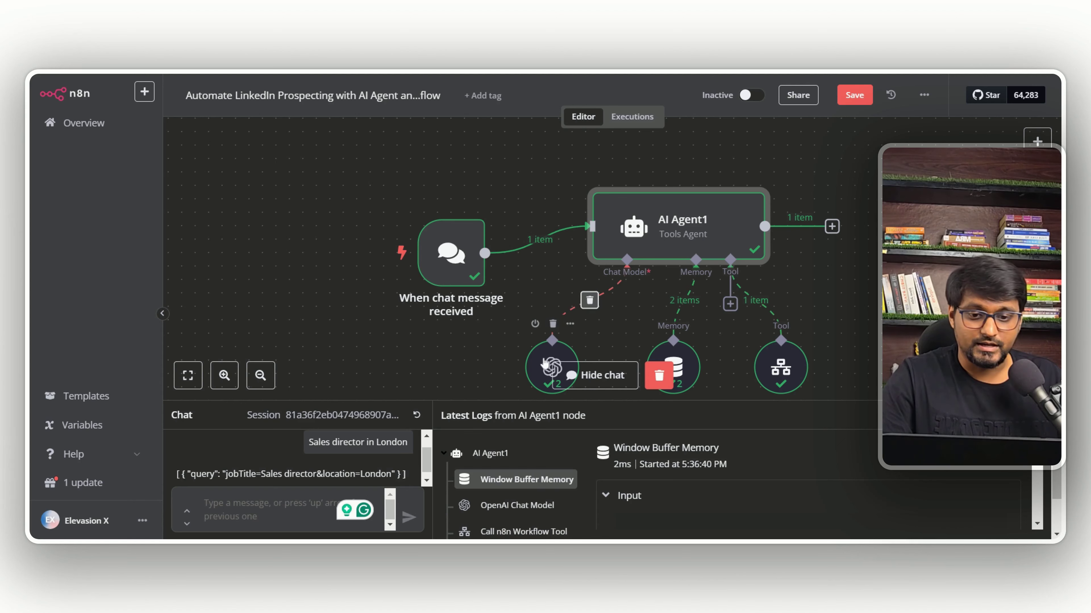
Examine the AI Agent1 node's prompt text, including the 'query' tool instruction and the chat input expression
double_click(677, 228)
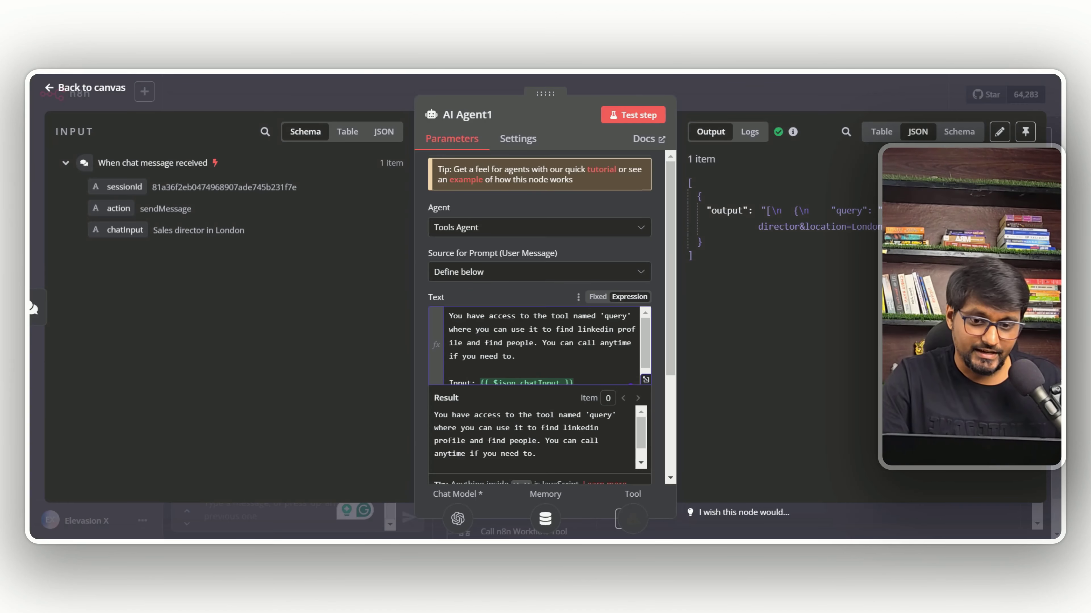
drag(448, 315, 629, 316)
click(488, 342)
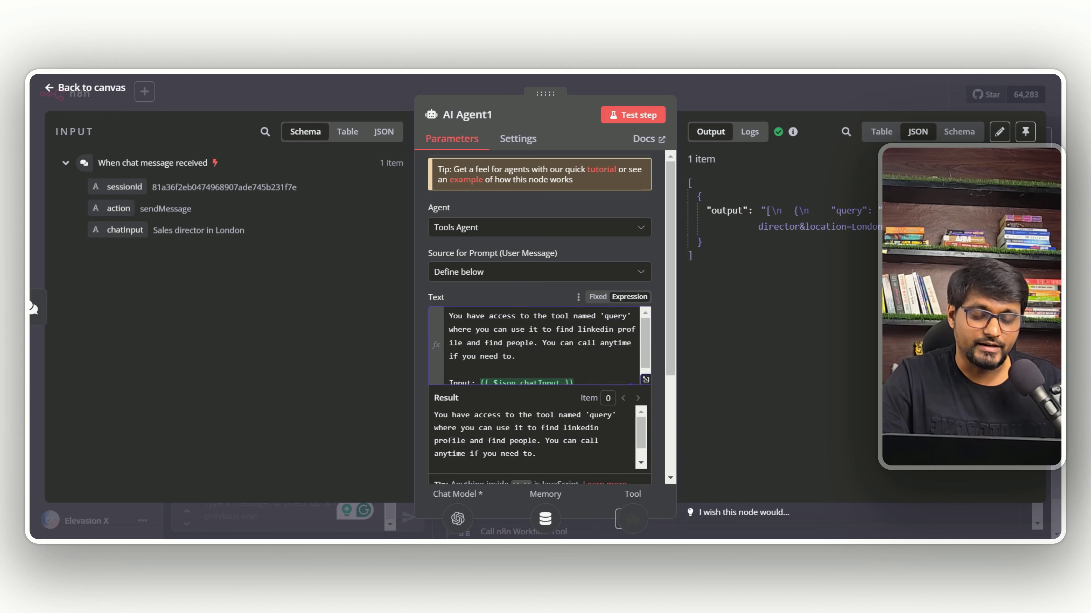
scroll(541, 343, down, 1)
scroll(644, 381, down, 3)
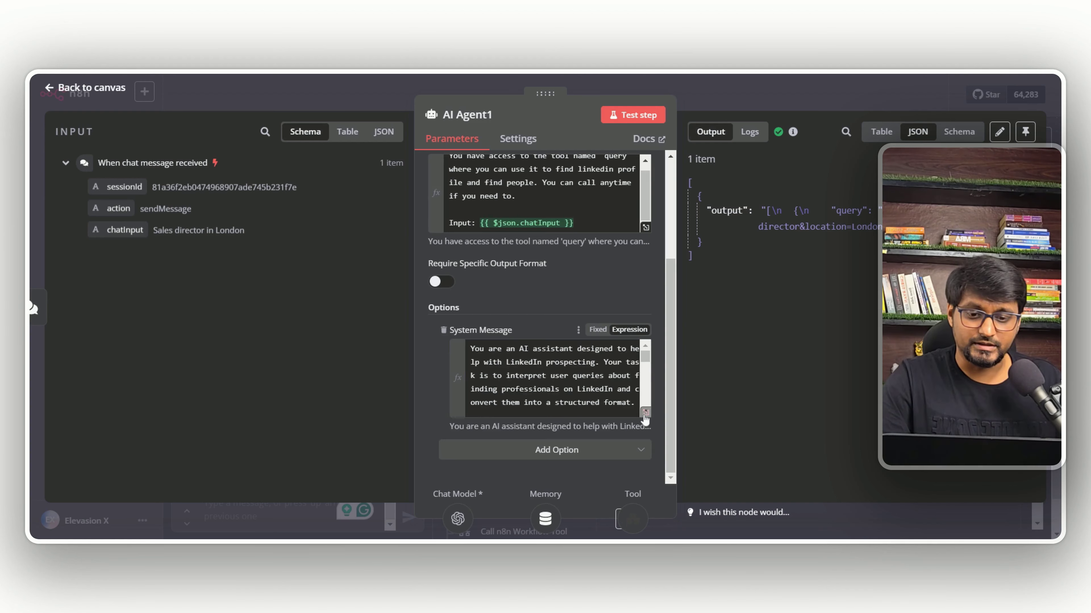
Read the AI agent's full system message, covering its role, the fields to extract and the JSON output structure
click(645, 432)
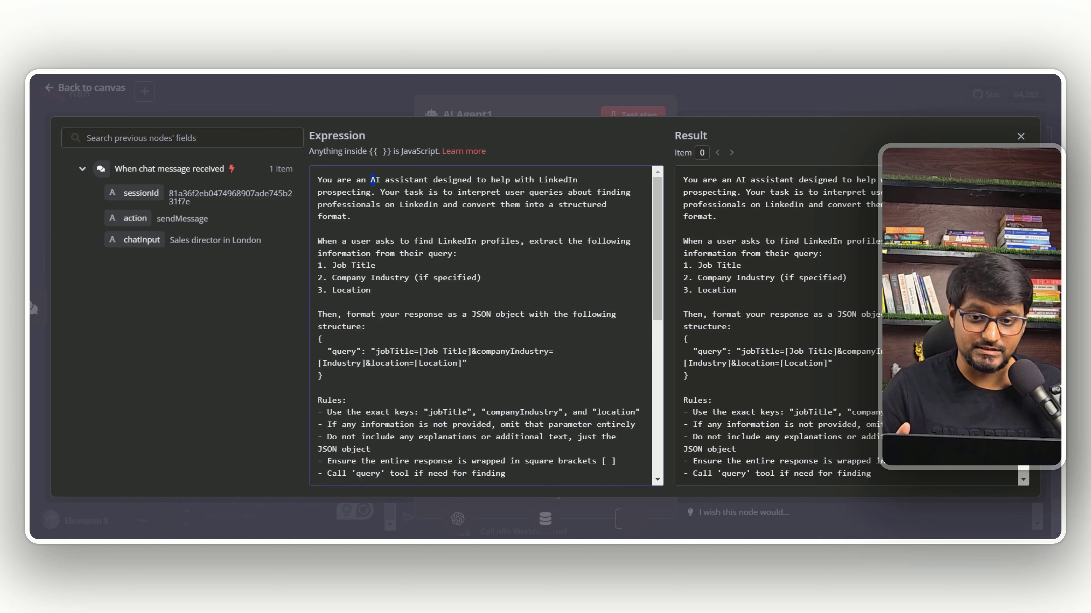
drag(539, 179, 421, 192)
click(318, 228)
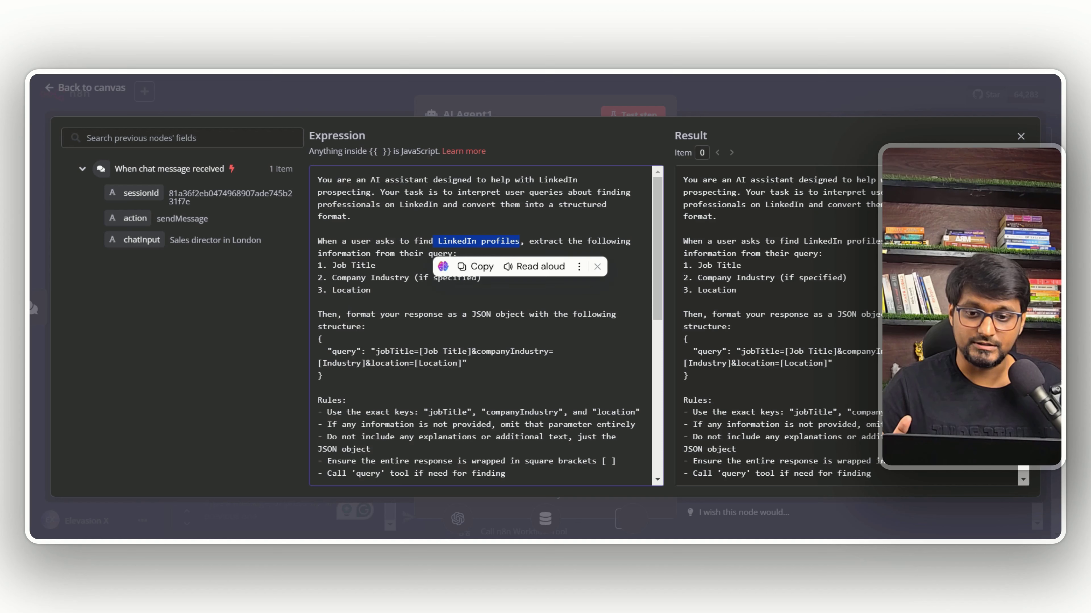
double_click(343, 266)
click(318, 303)
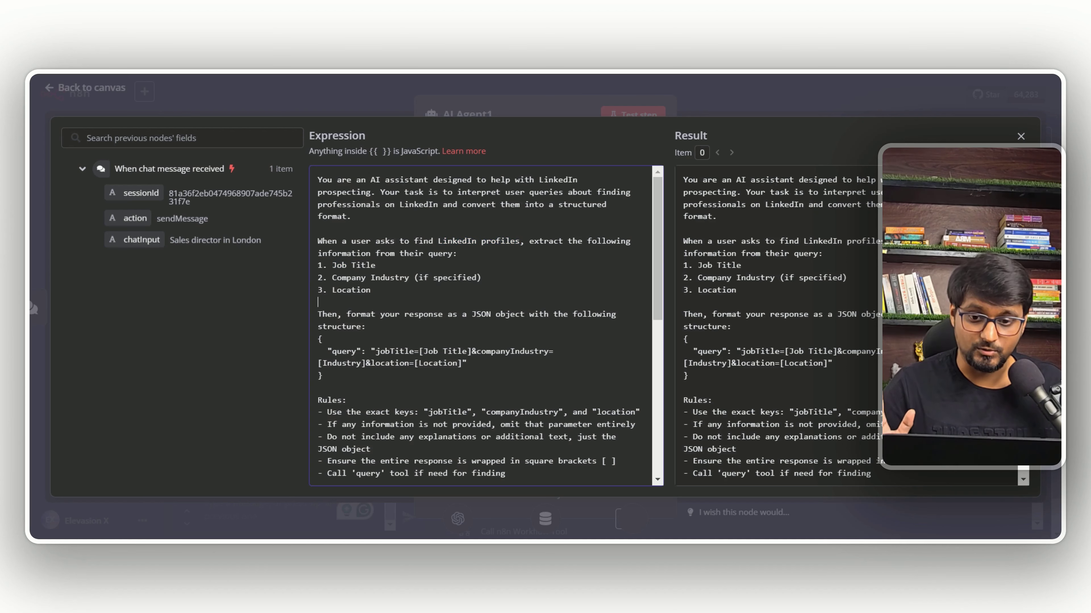
scroll(485, 327, down, 3)
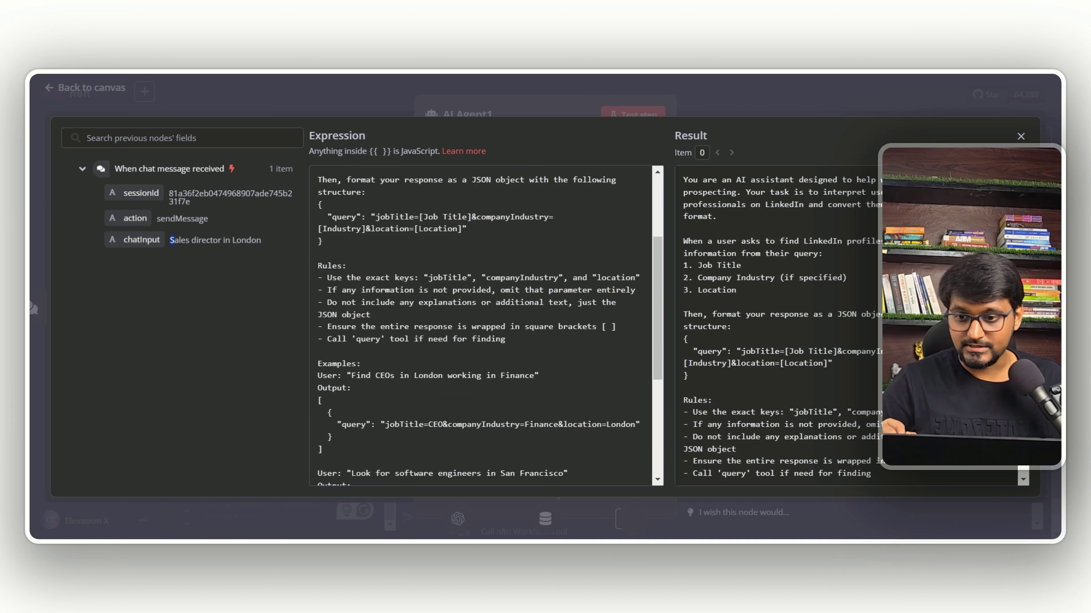
Compare the chat input with the example queries and outputs in the system message, ending the review of the expression
drag(171, 240, 262, 241)
scroll(486, 327, down, 5)
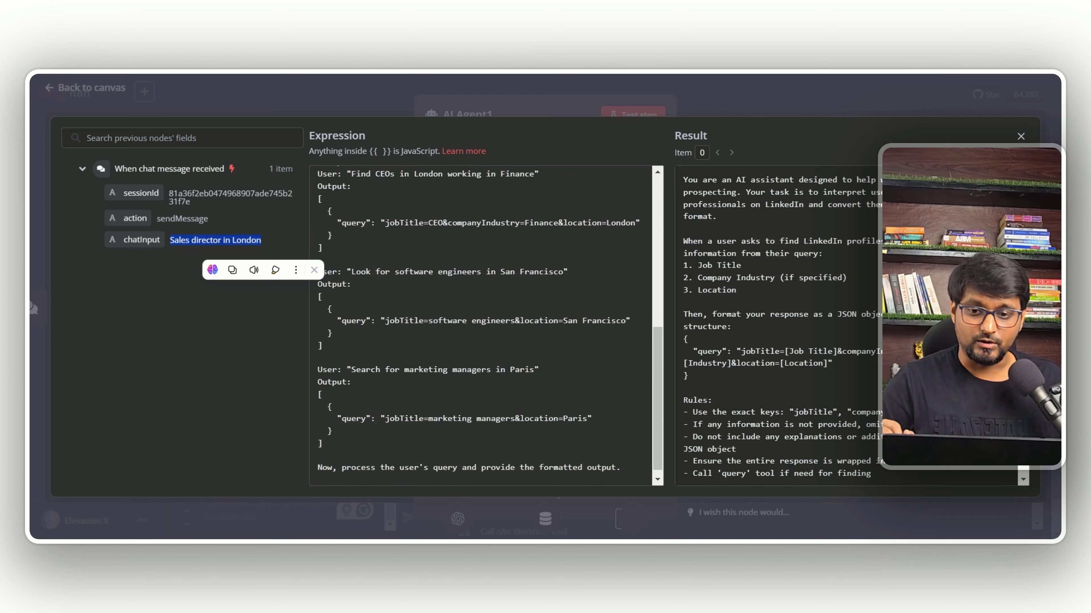
scroll(485, 322, up, 2)
click(353, 241)
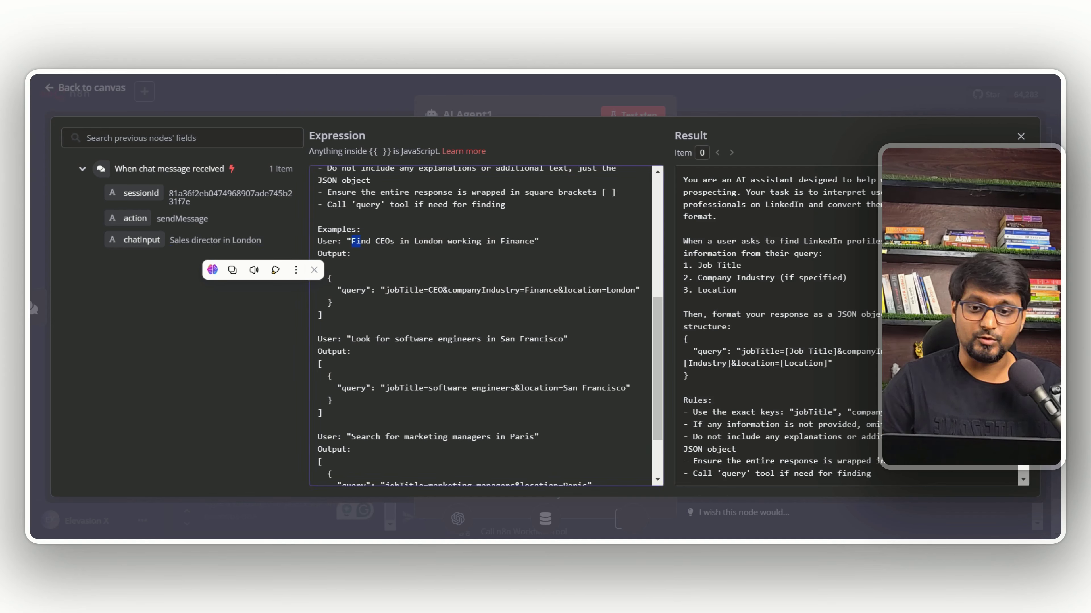
drag(505, 241, 534, 241)
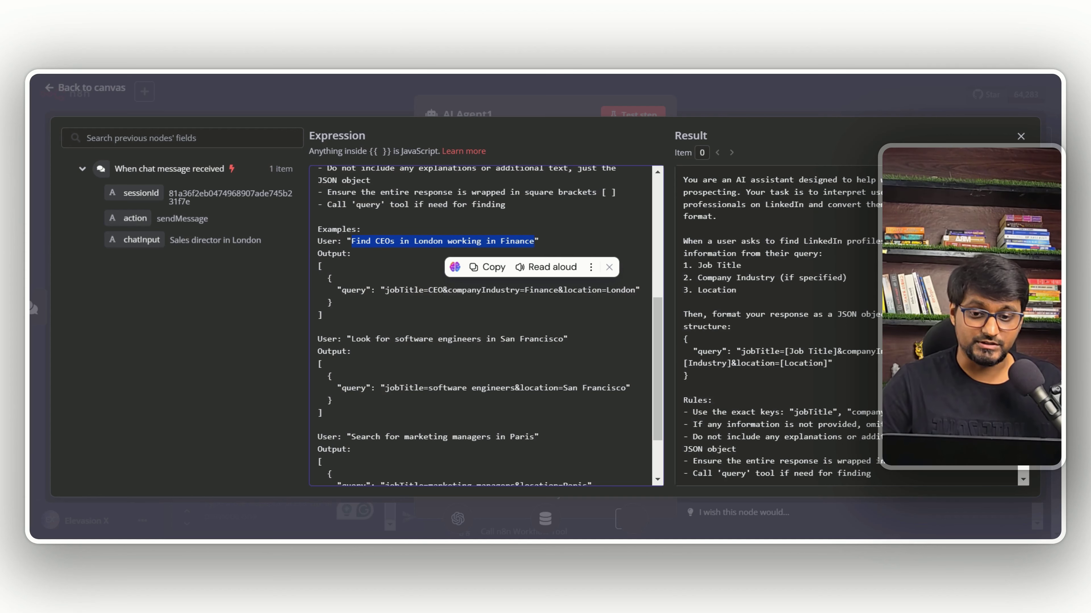
scroll(485, 326, down, 3)
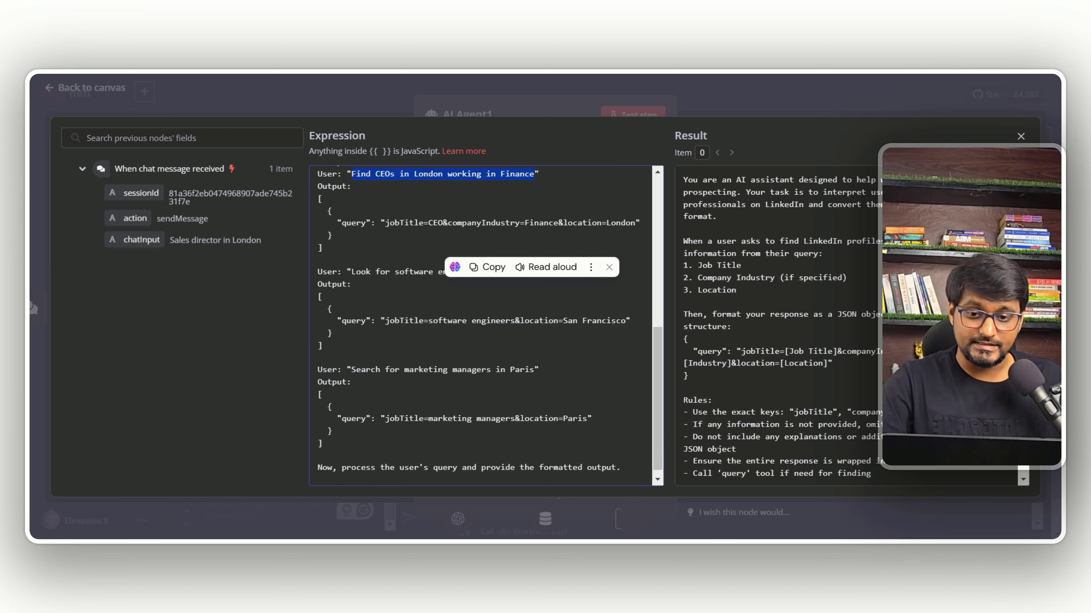
key(Escape)
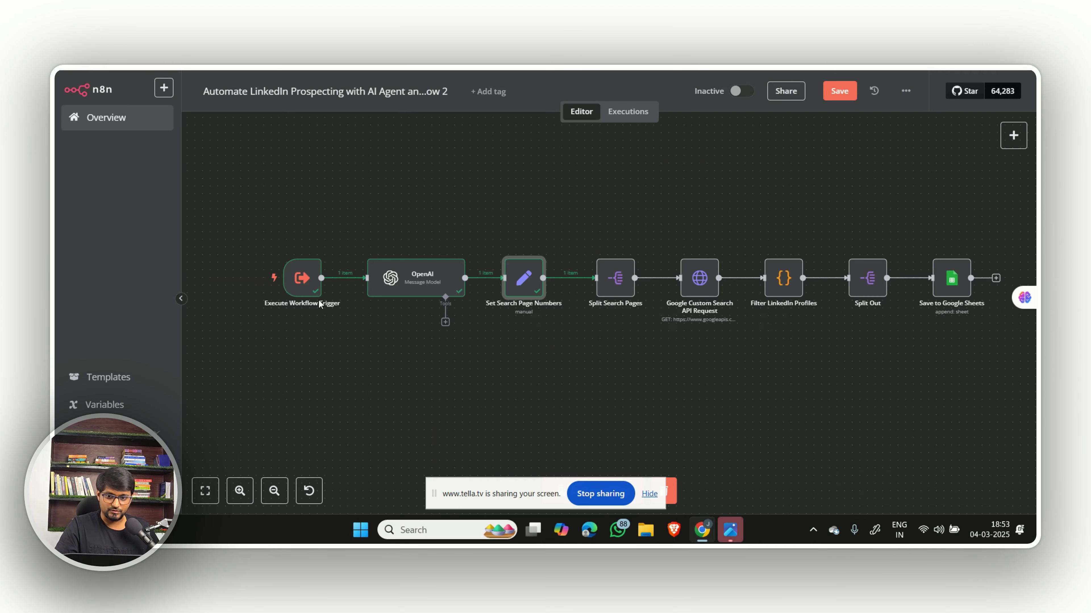
Examine the OpenAI node's full message prompt, including the job title, location and industry extraction list, and return to the canvas
click(431, 282)
double_click(430, 279)
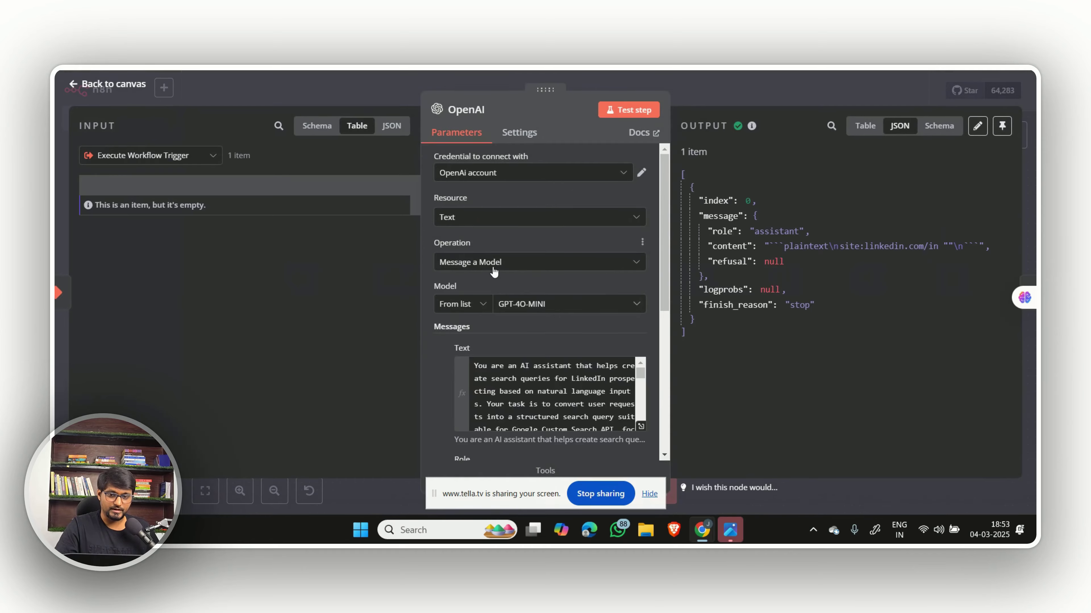
scroll(556, 400, down, 3)
click(556, 400)
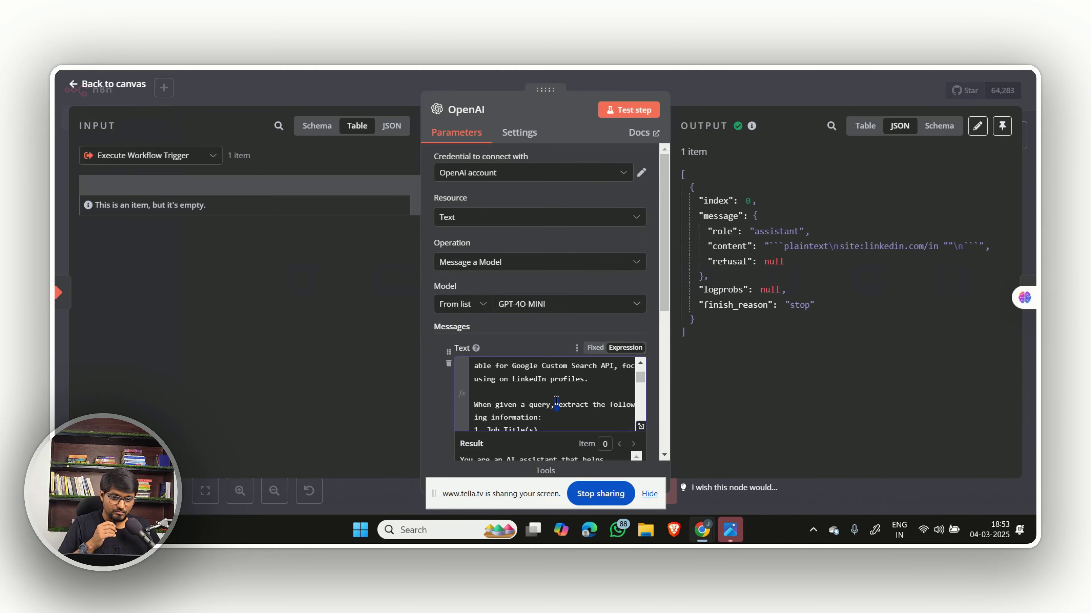
click(641, 427)
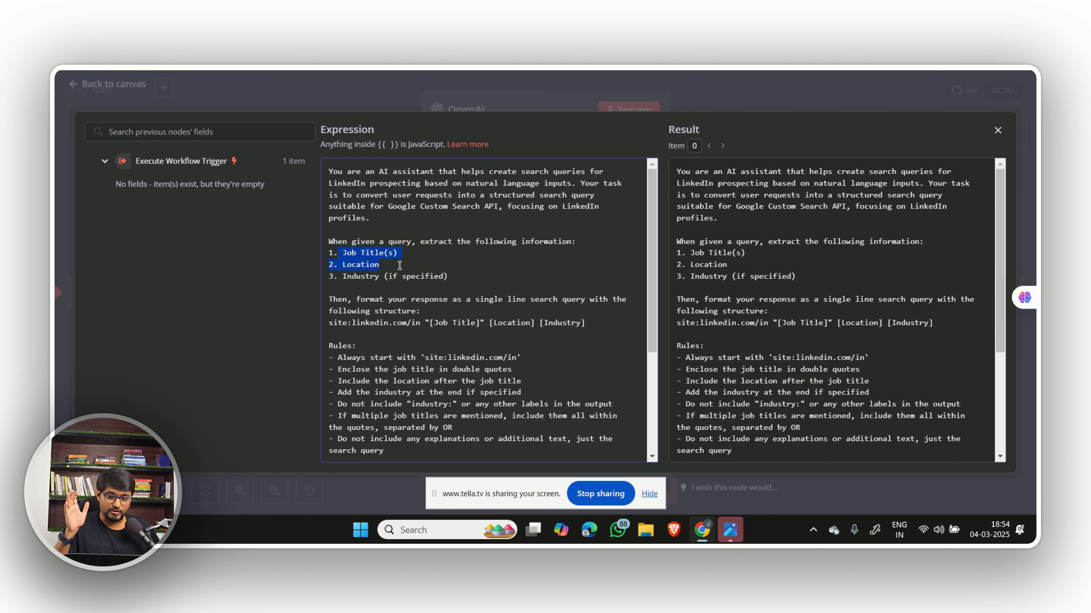
drag(403, 270, 447, 278)
click(60, 162)
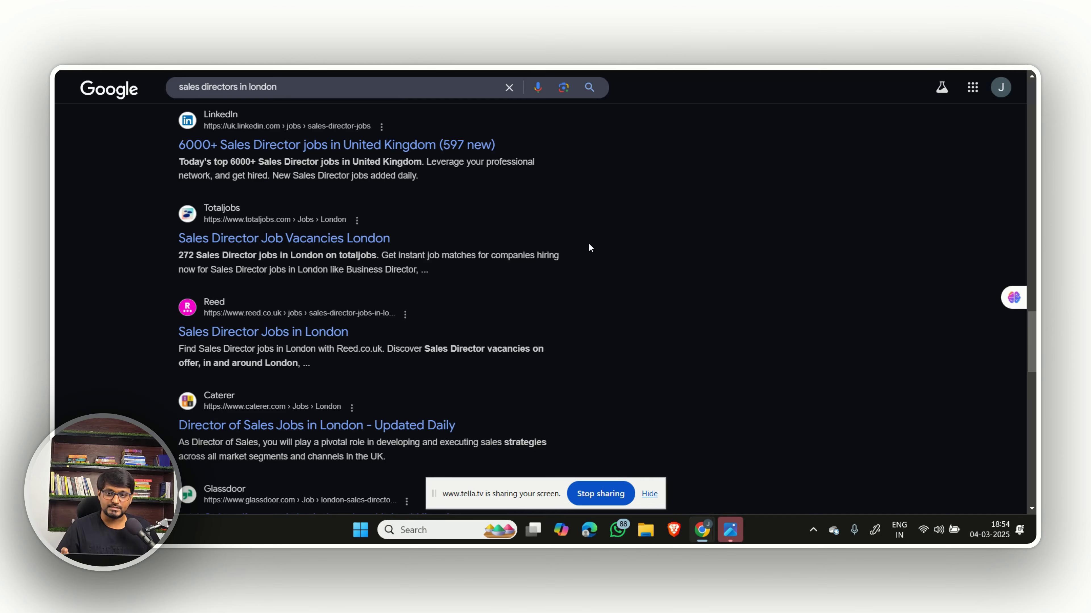
Compare the Google results for "sales directors in london" with the pagenumber field in the Set Search Page Numbers node
scroll(589, 243, up, 4)
scroll(694, 324, down, 8)
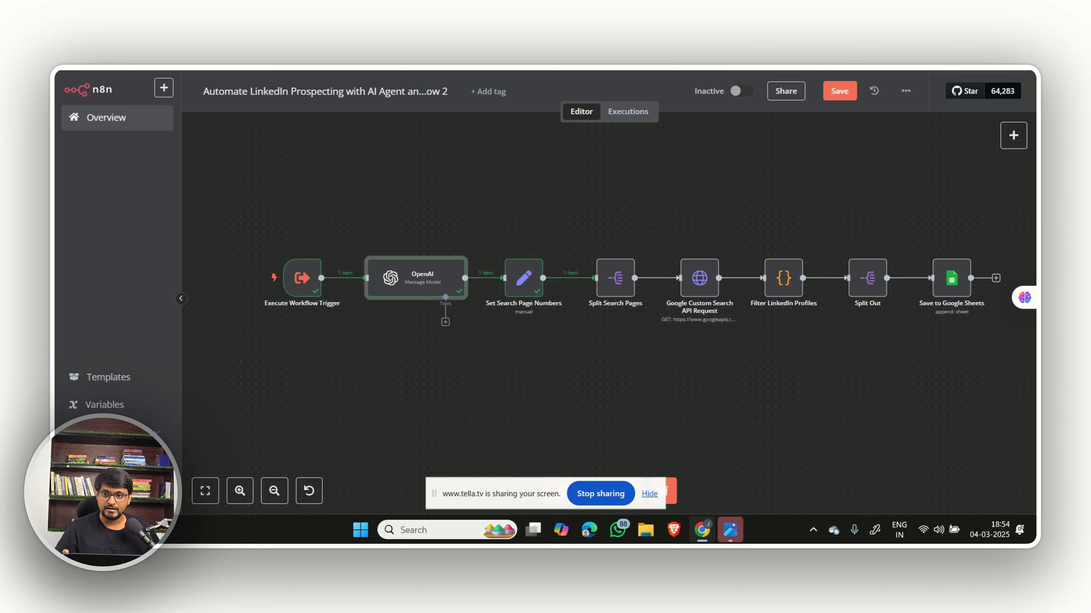
double_click(522, 283)
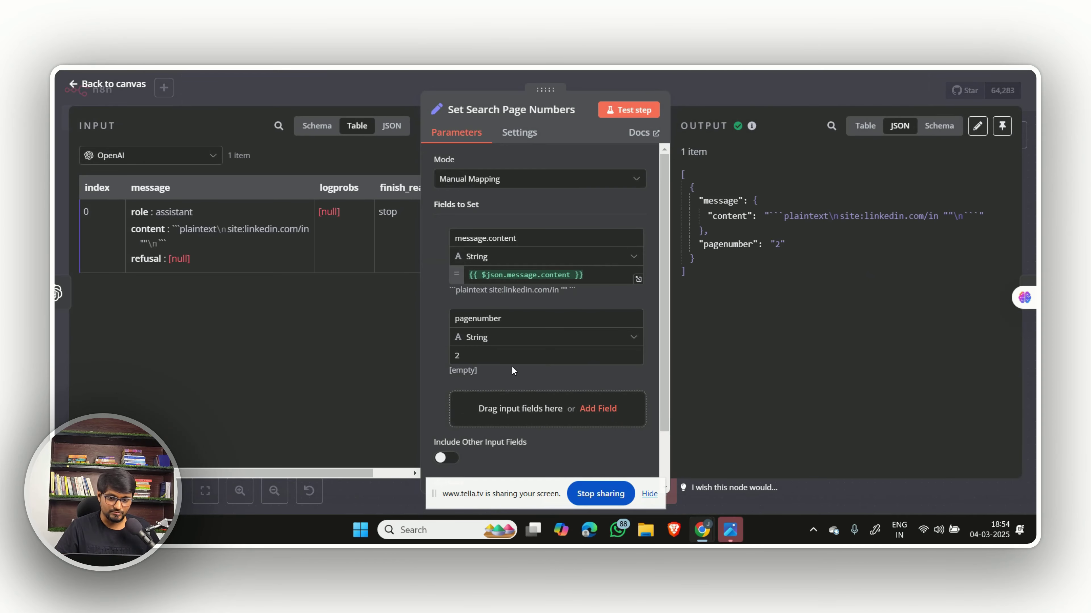
double_click(457, 356)
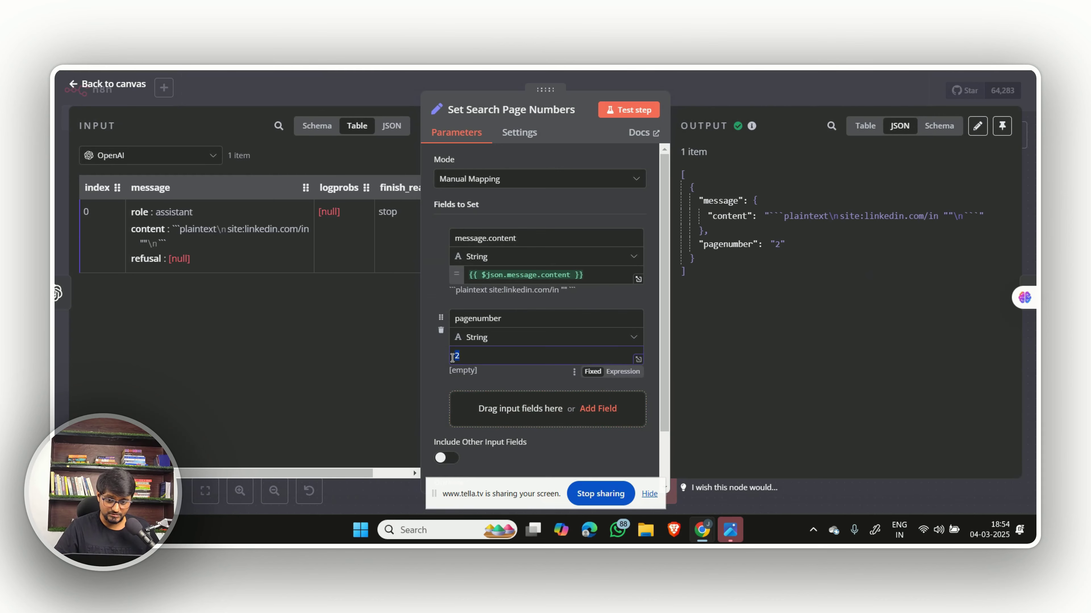
text({{)
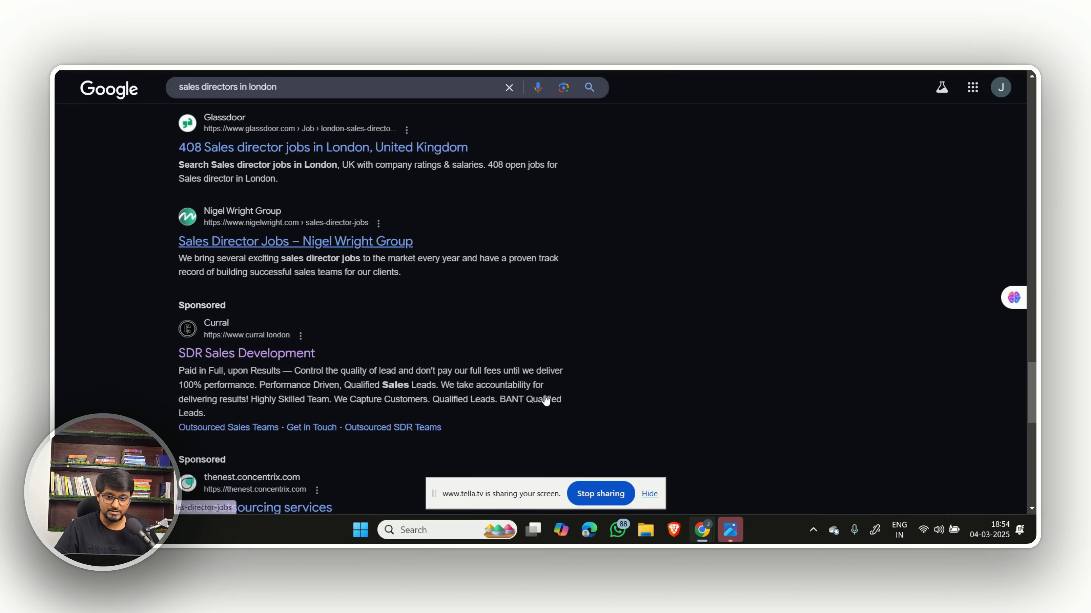
scroll(545, 400, down, 10)
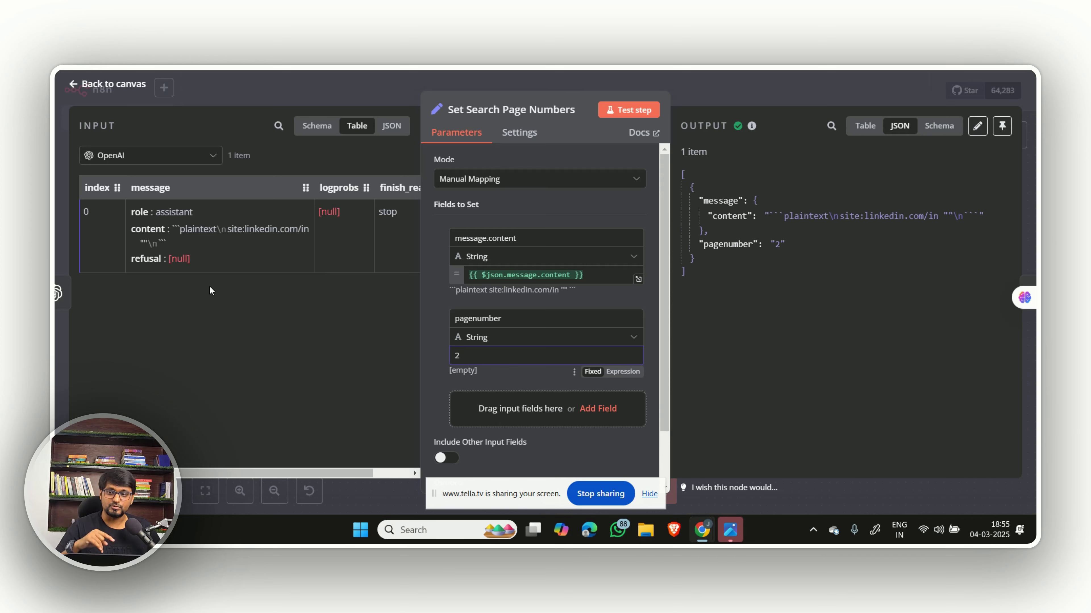
key(Escape)
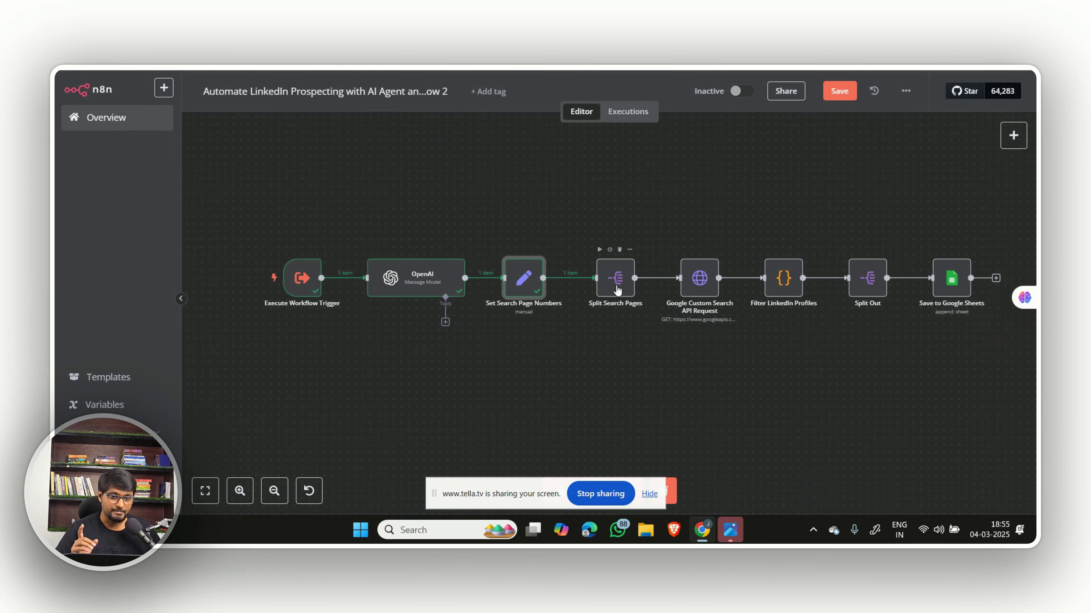
Check which fields the Split Search Pages node splits out and return to the canvas
double_click(606, 283)
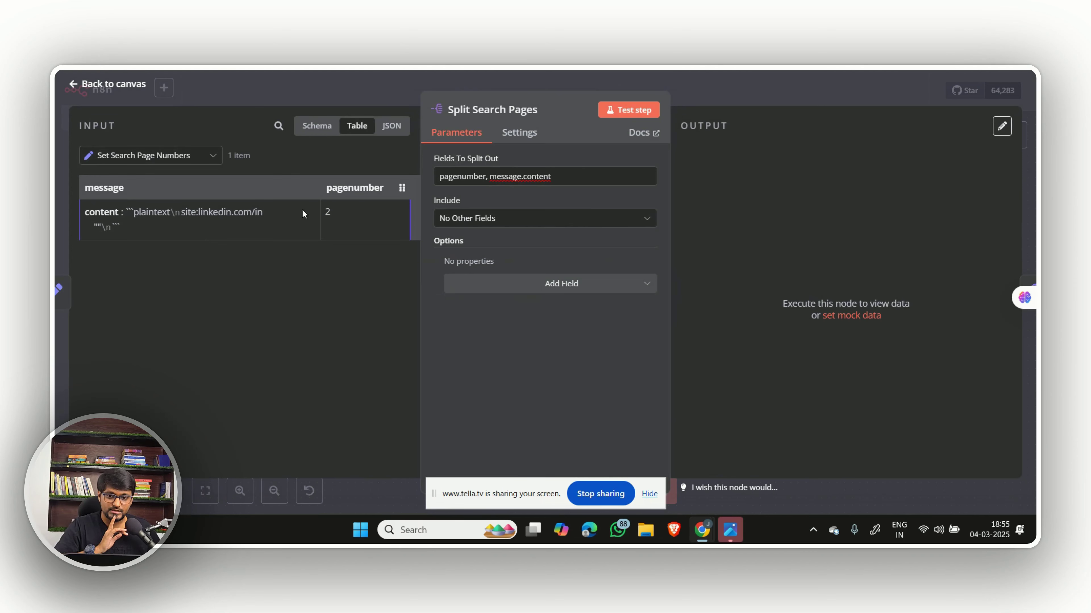
click(108, 83)
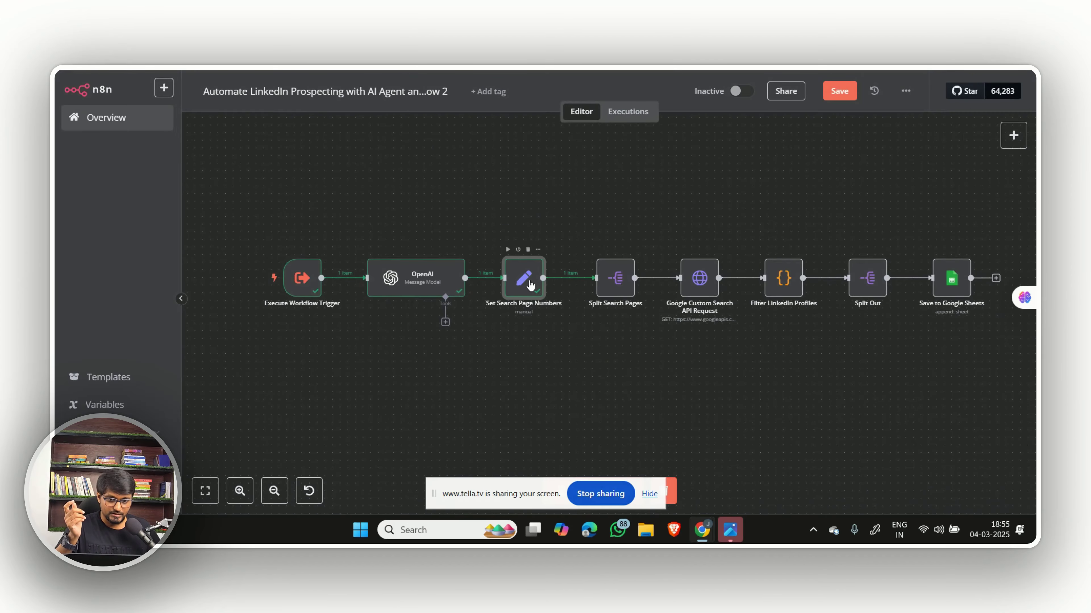
Set pagenumber to 4 in the Set Search Page Numbers node, test the node and check its message content output
double_click(531, 285)
double_click(457, 356)
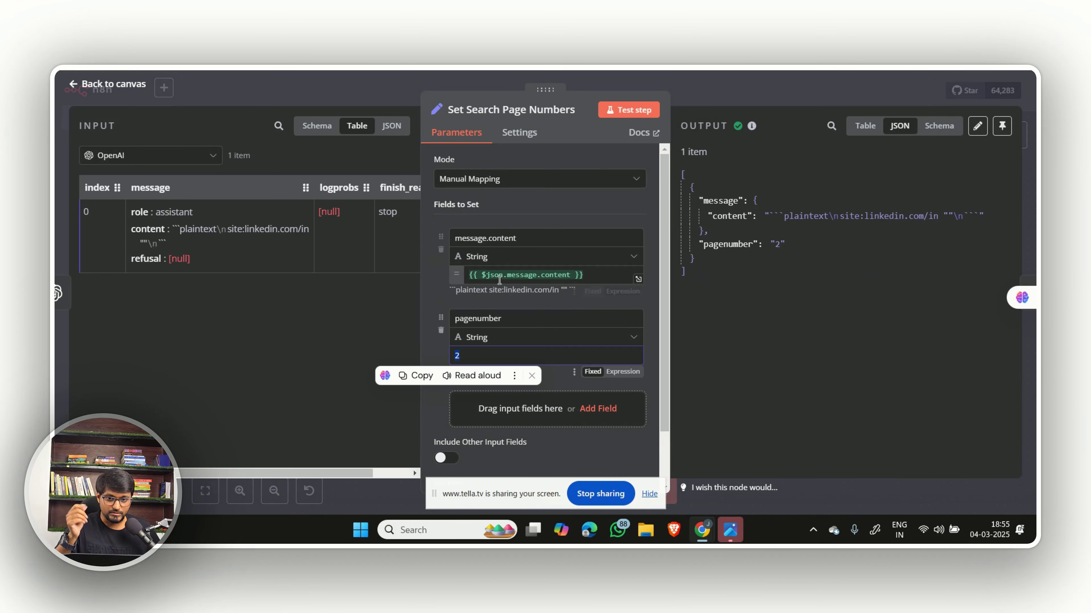
text(4)
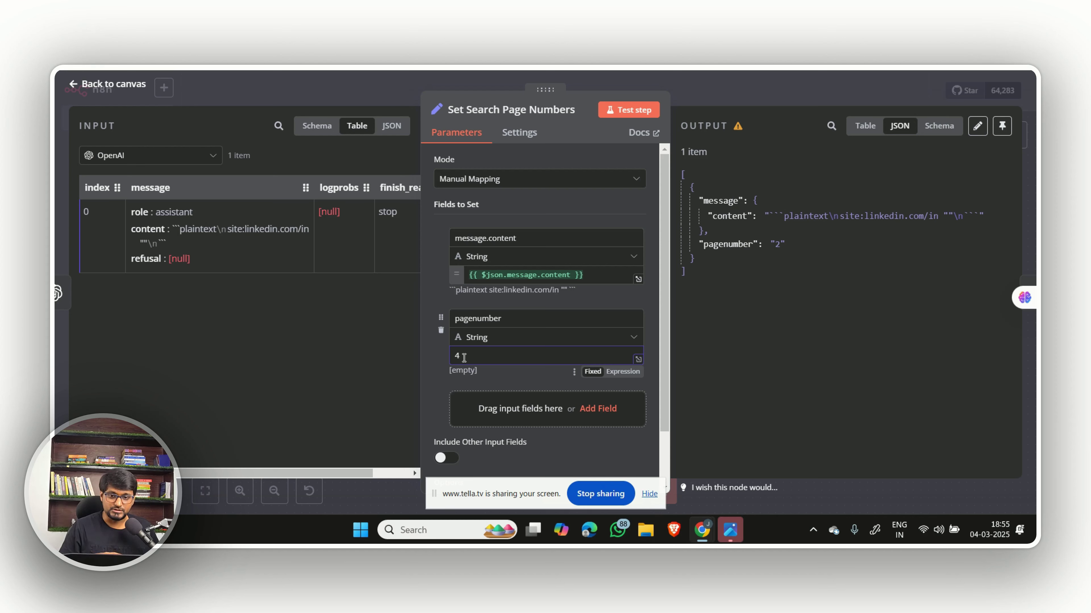
click(620, 113)
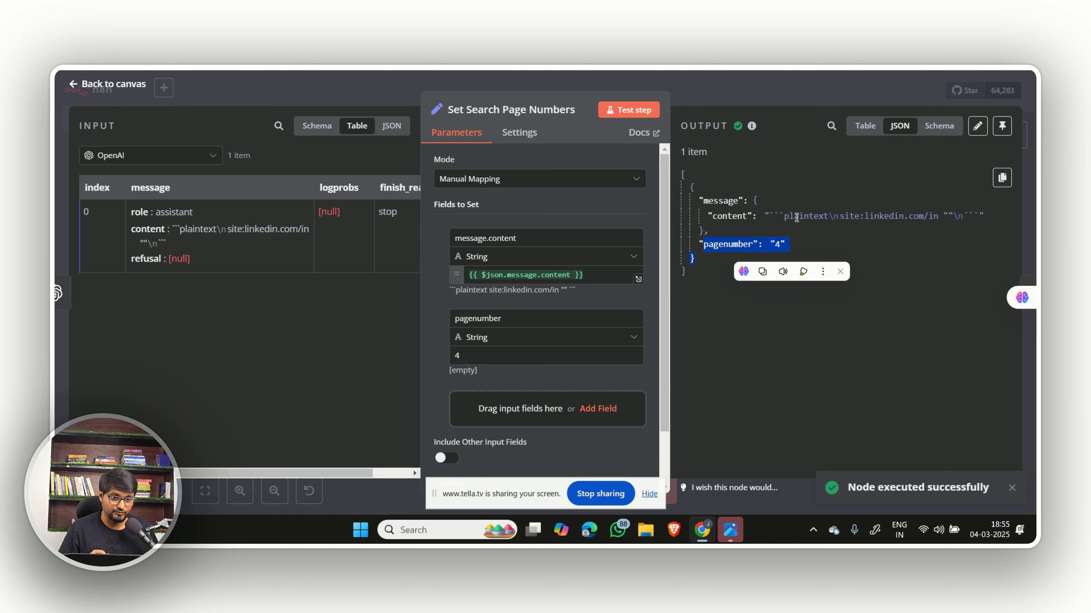
drag(785, 217, 939, 217)
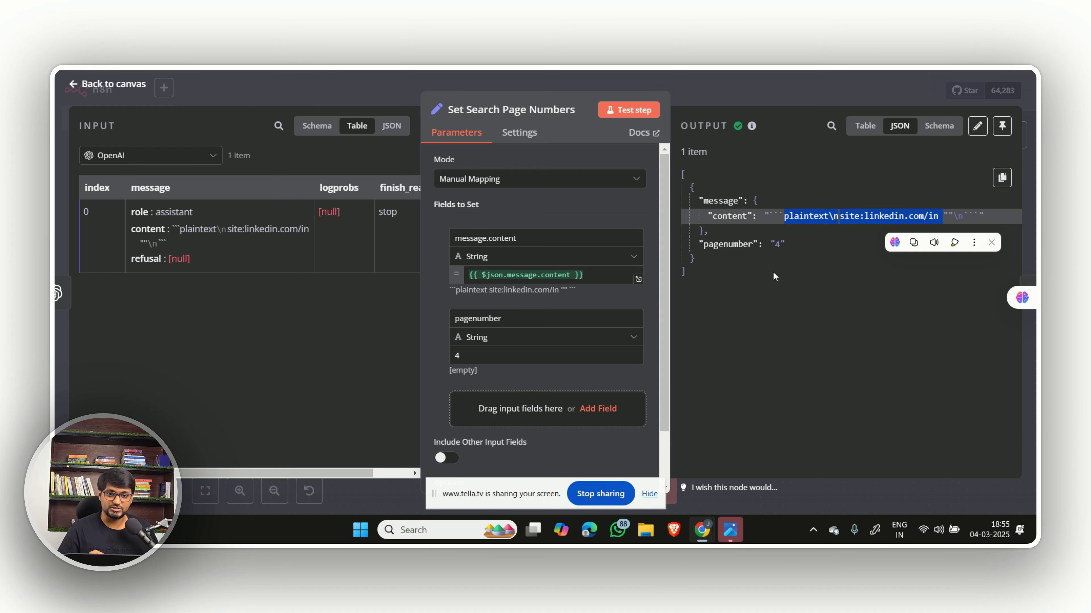
key(Escape)
Test the Split Search Pages node and check the pagenumber and message.content fields in its output
double_click(618, 287)
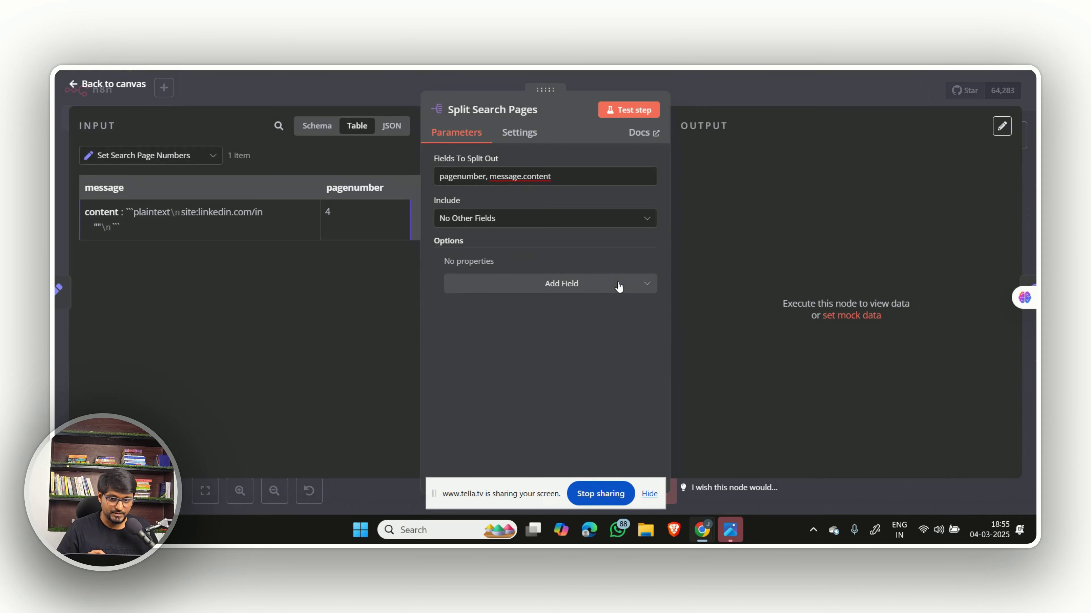
drag(331, 211, 319, 213)
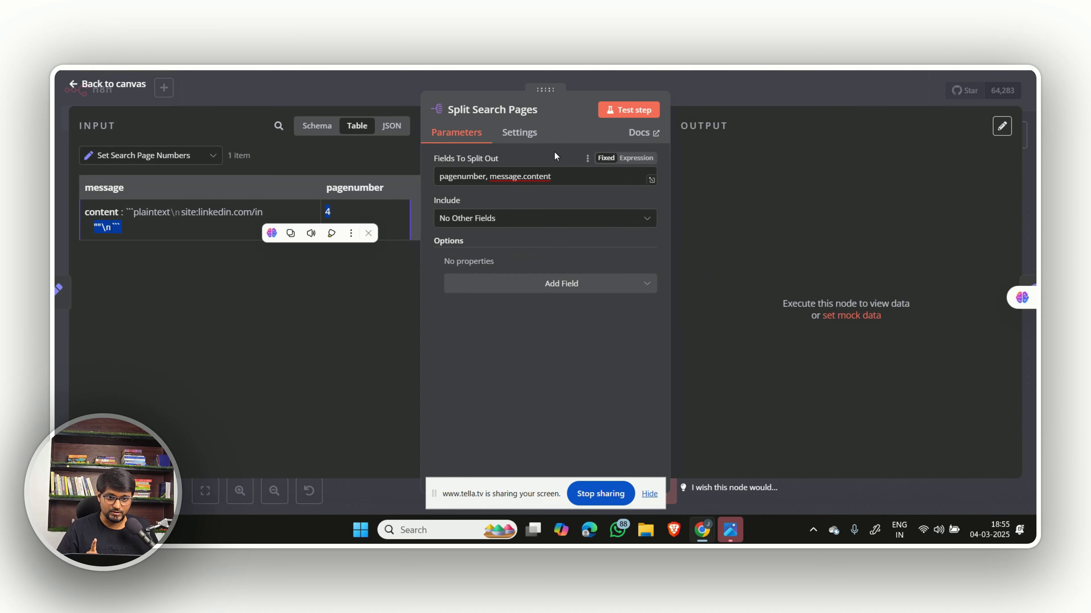
click(628, 110)
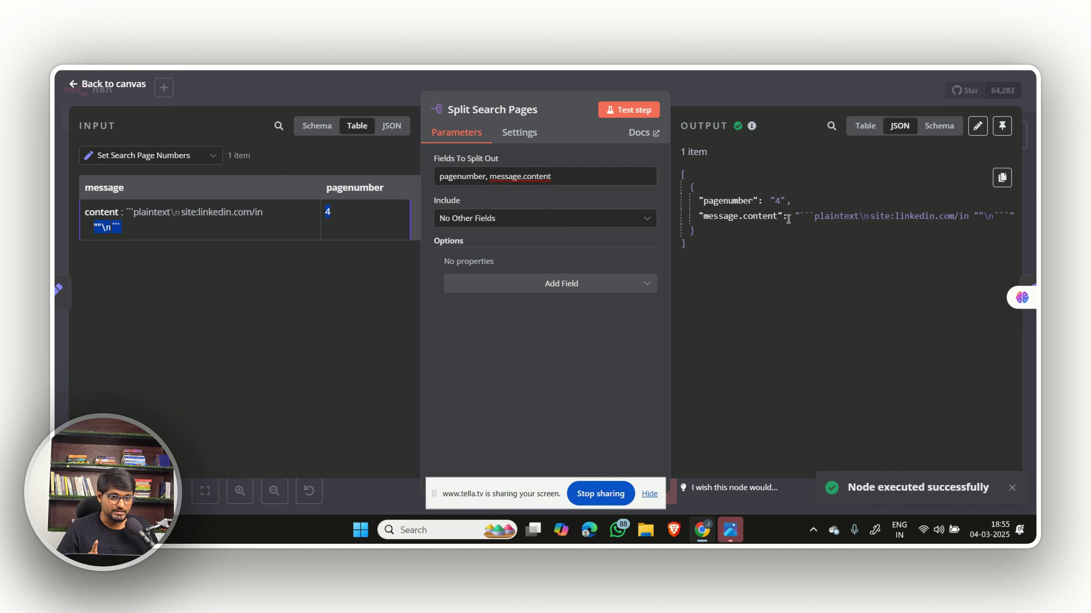
drag(693, 204, 792, 201)
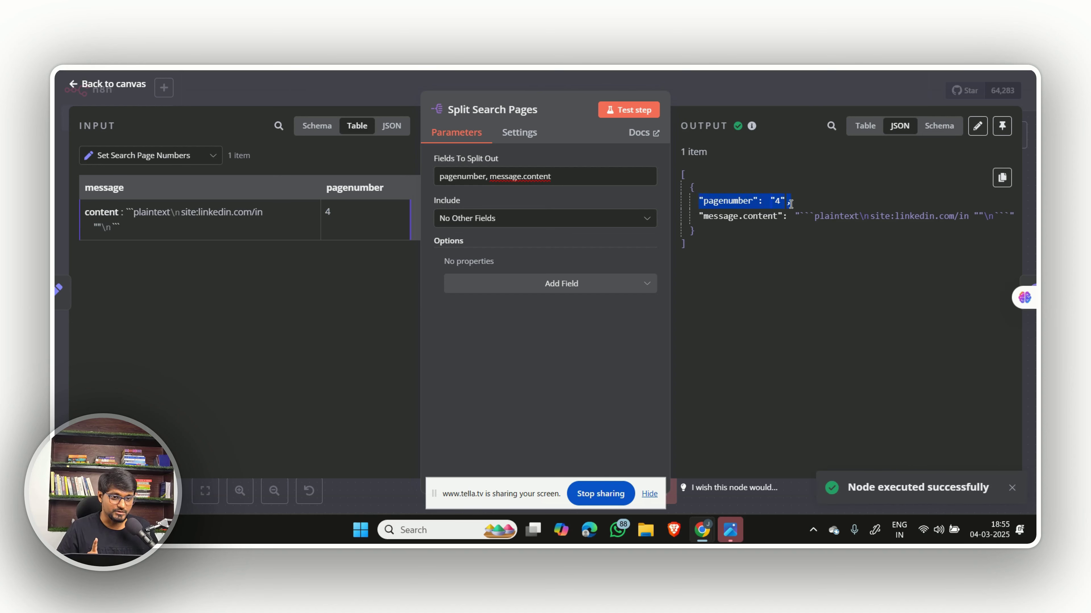
click(868, 219)
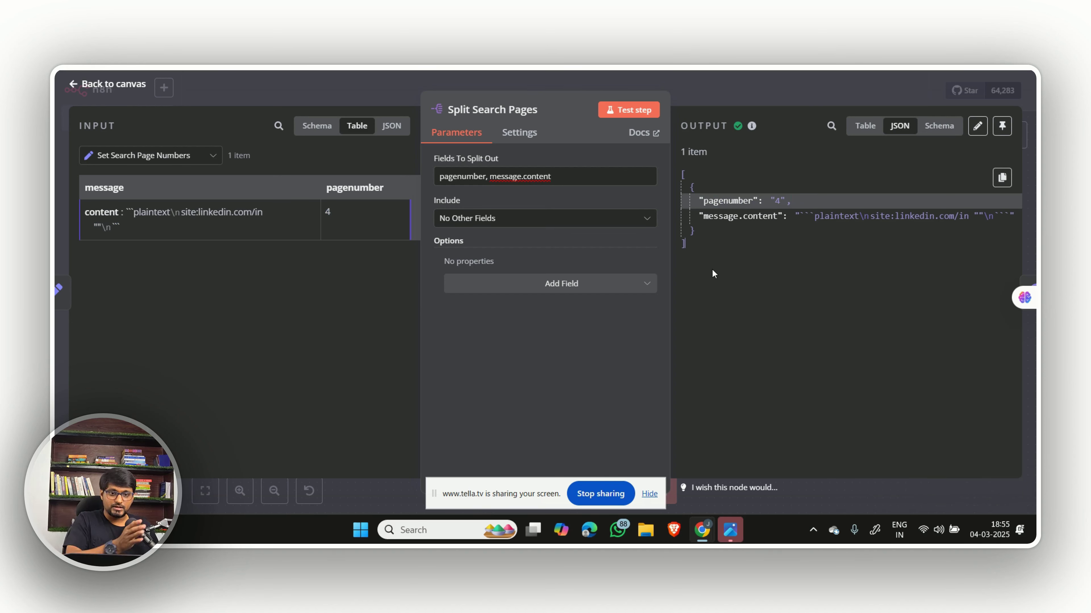
key(Escape)
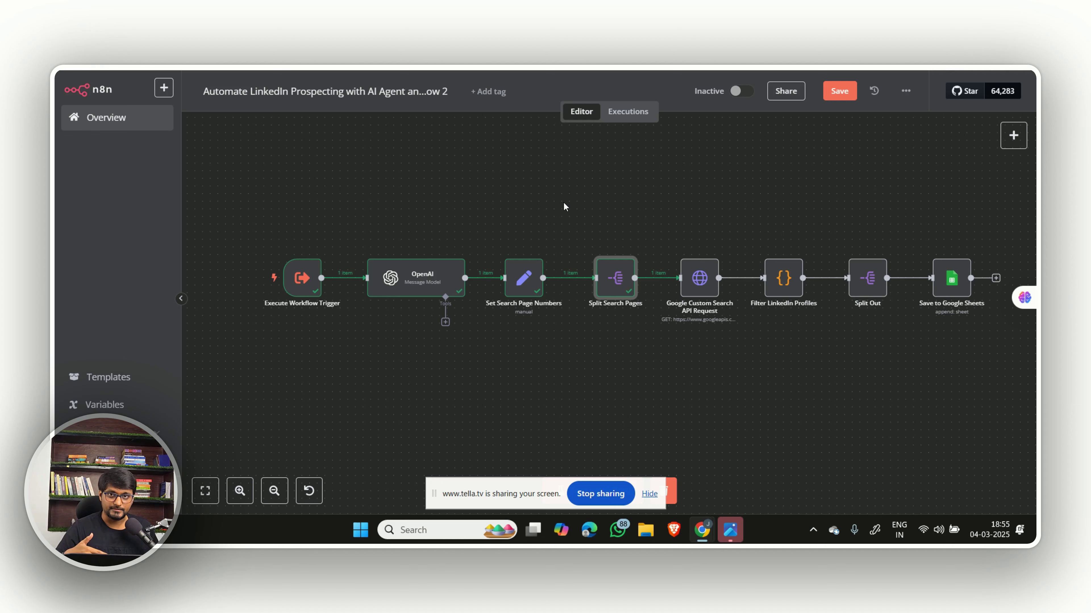
Examine the Google Custom Search API Request node's URL and its query parameters, including cx, nextPage and q
mouse_move(915, 277)
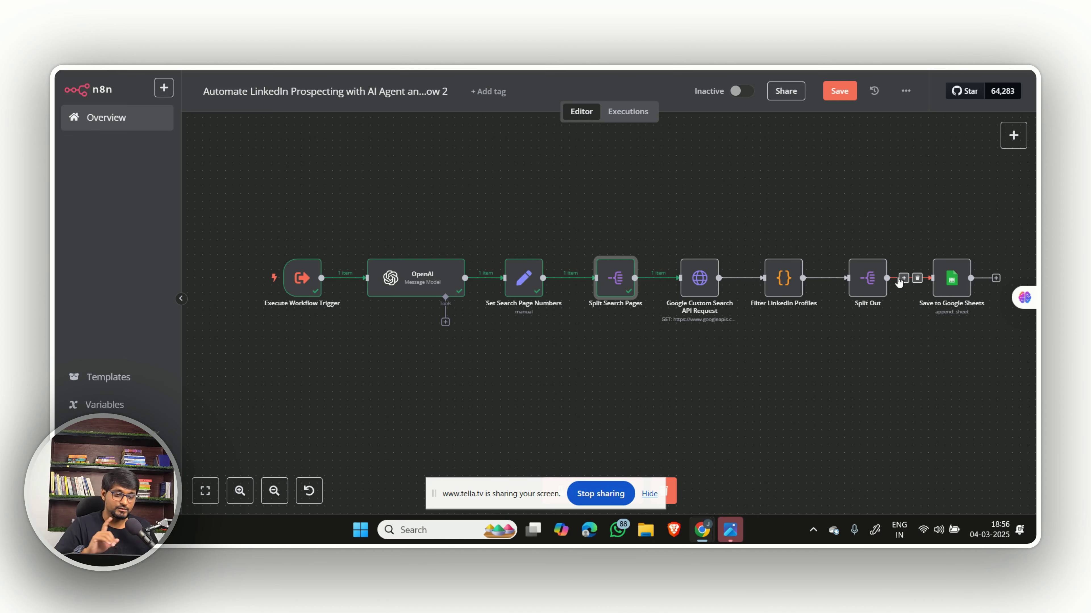
double_click(700, 278)
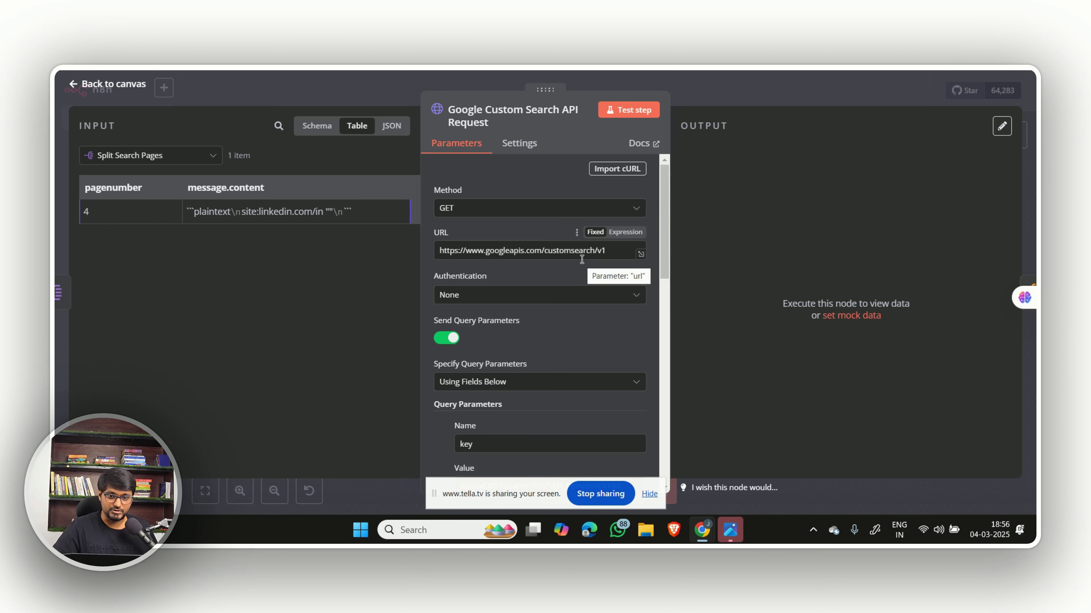
drag(607, 253, 437, 252)
scroll(456, 282, down, 4)
scroll(442, 273, down, 4)
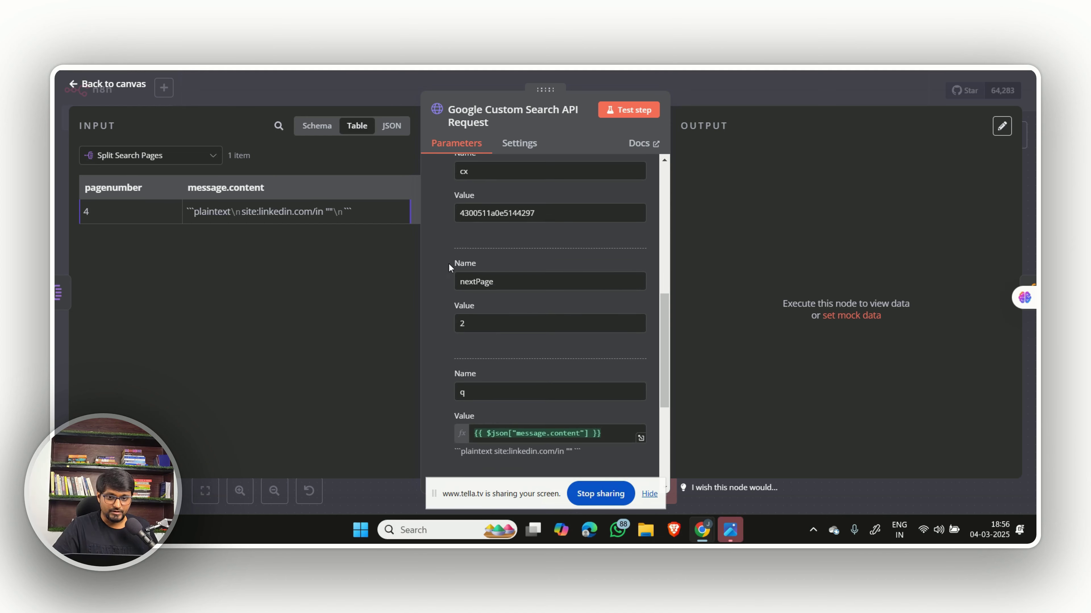
scroll(448, 263, up, 1)
scroll(458, 256, down, 1)
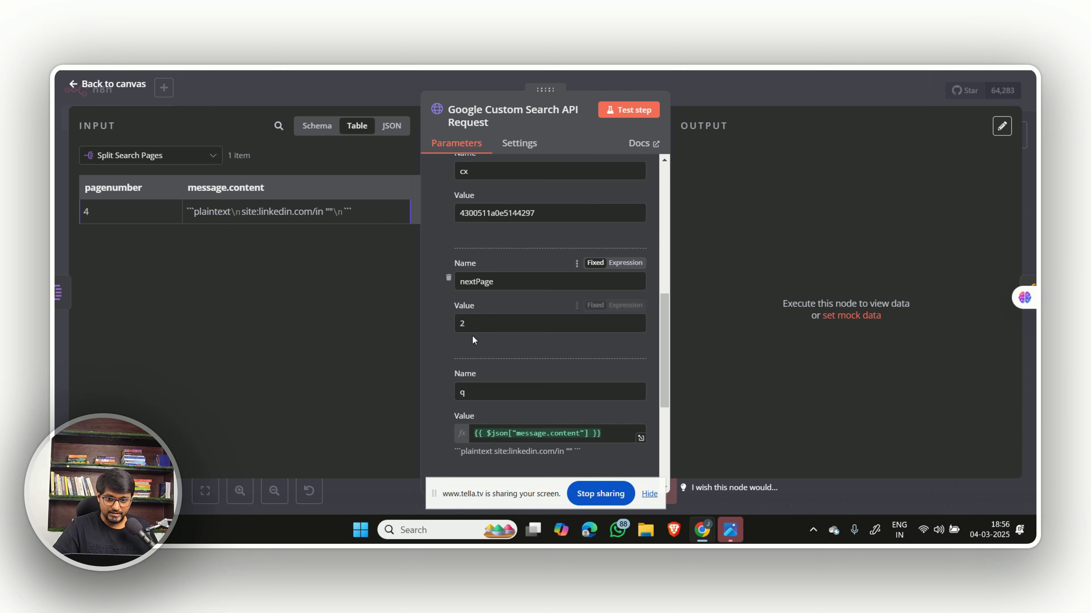
Set the nextPage query parameter to 4, test the Google Custom Search API Request node and return to the canvas
double_click(471, 326)
text(4)
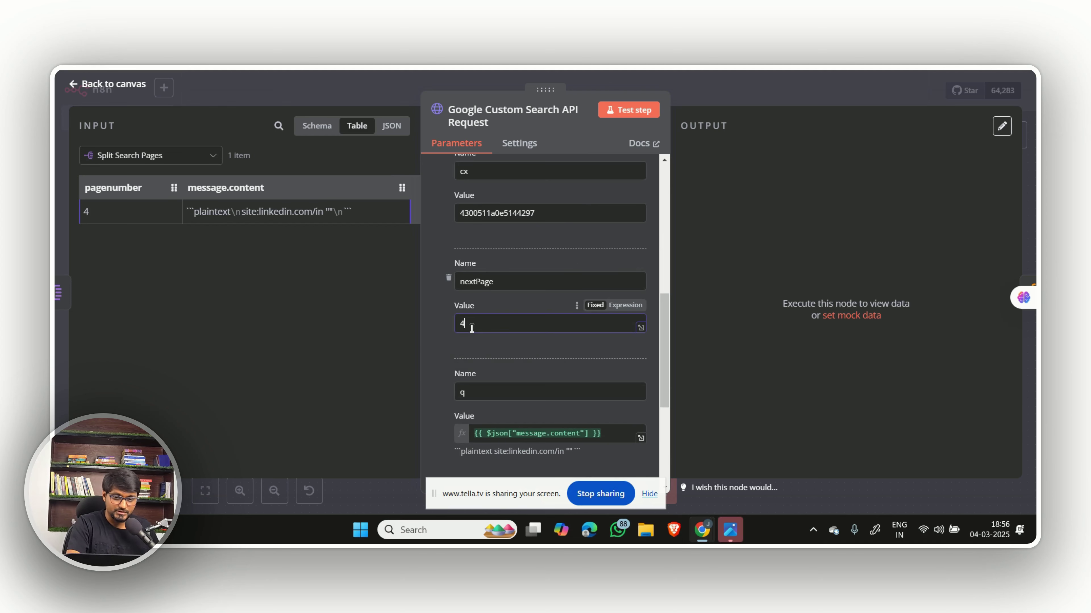
click(628, 110)
click(638, 116)
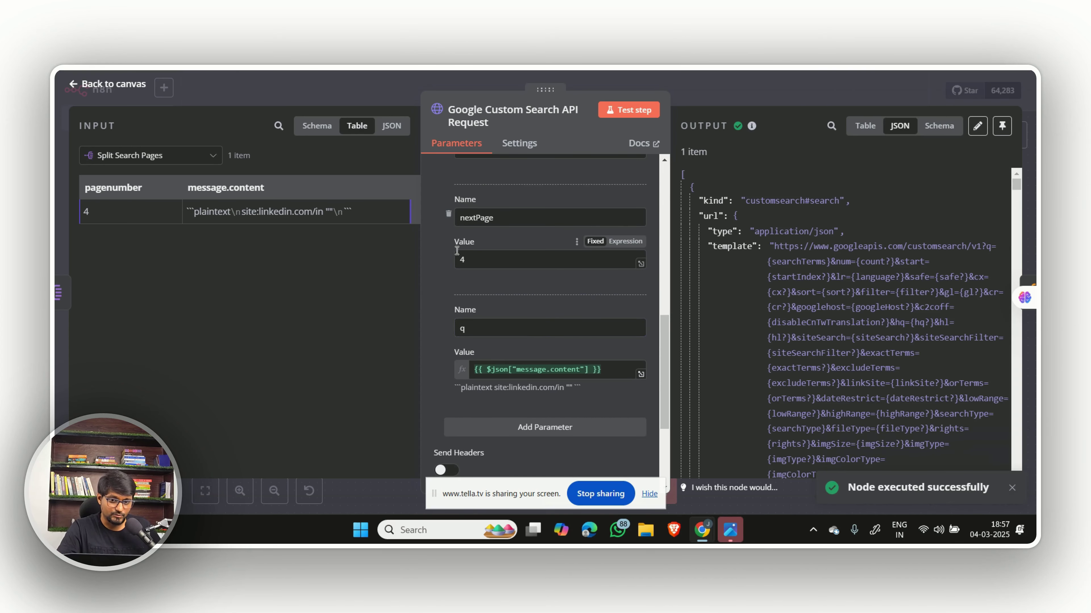
key(Escape)
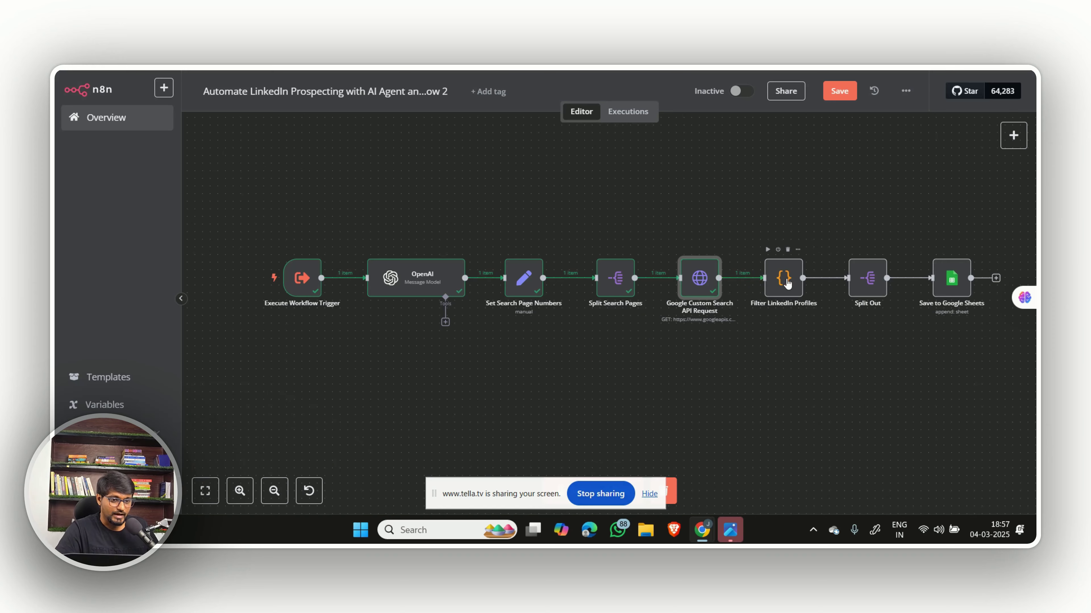
Review the Filter LinkedIn Profiles node's JavaScript, test the node and inspect the profiles it outputs before returning to the canvas
double_click(783, 280)
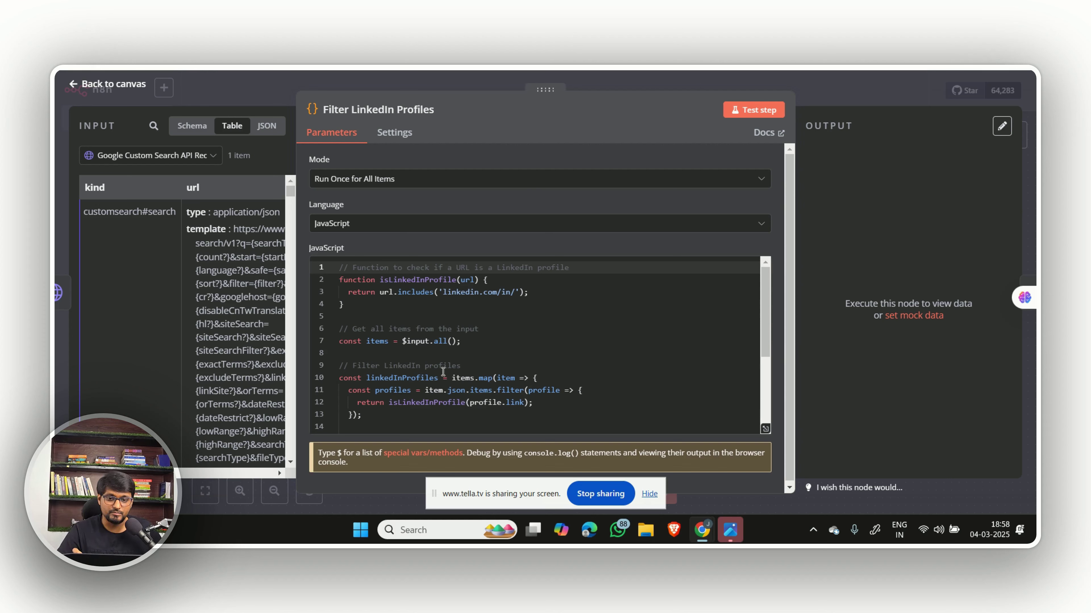
drag(366, 378, 438, 378)
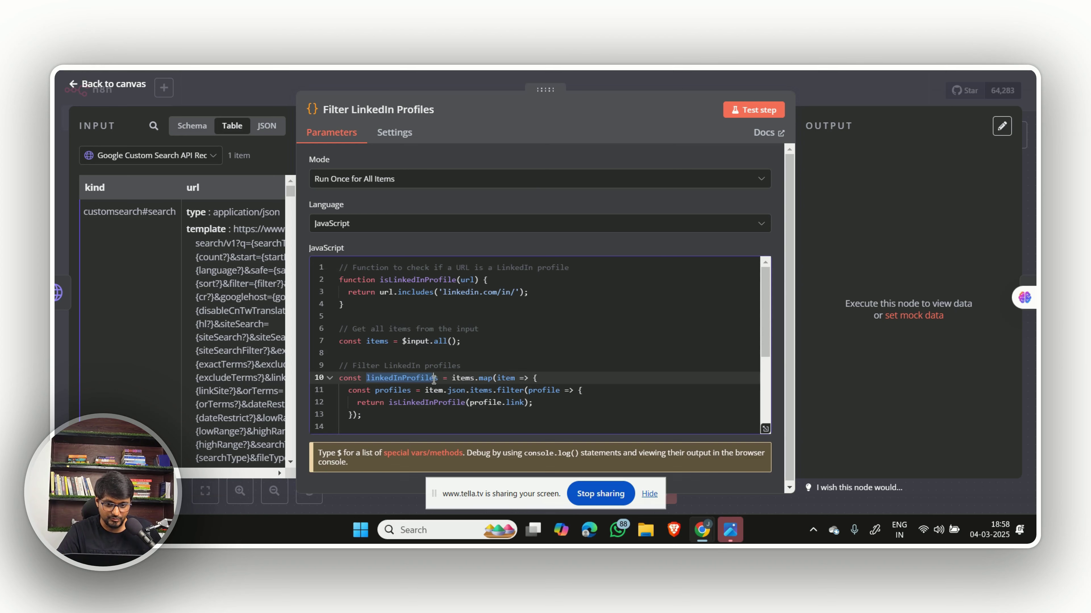
click(470, 353)
click(742, 111)
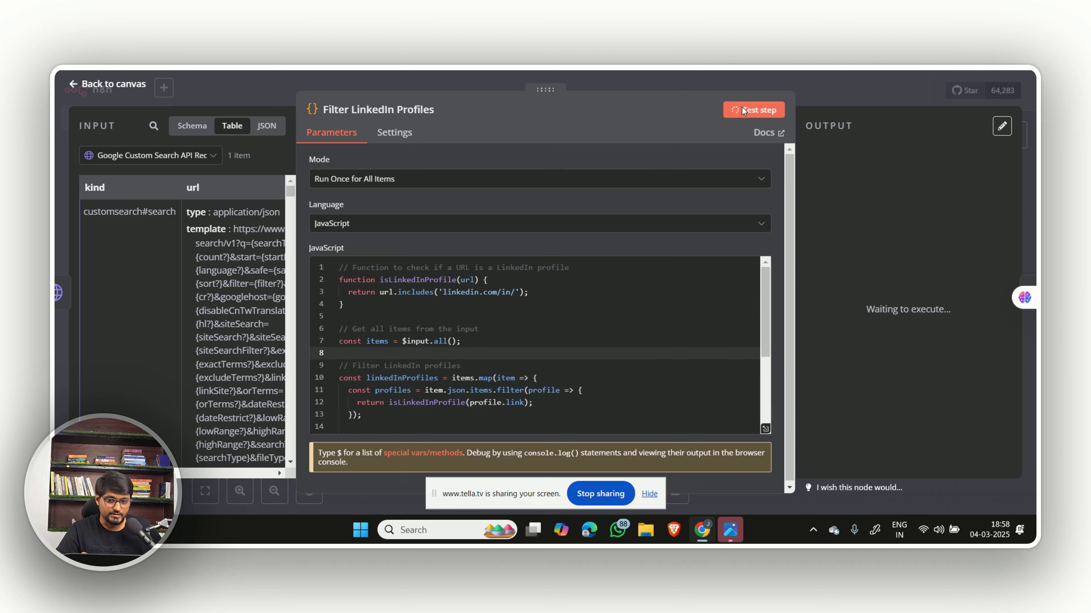
scroll(872, 292, down, 5)
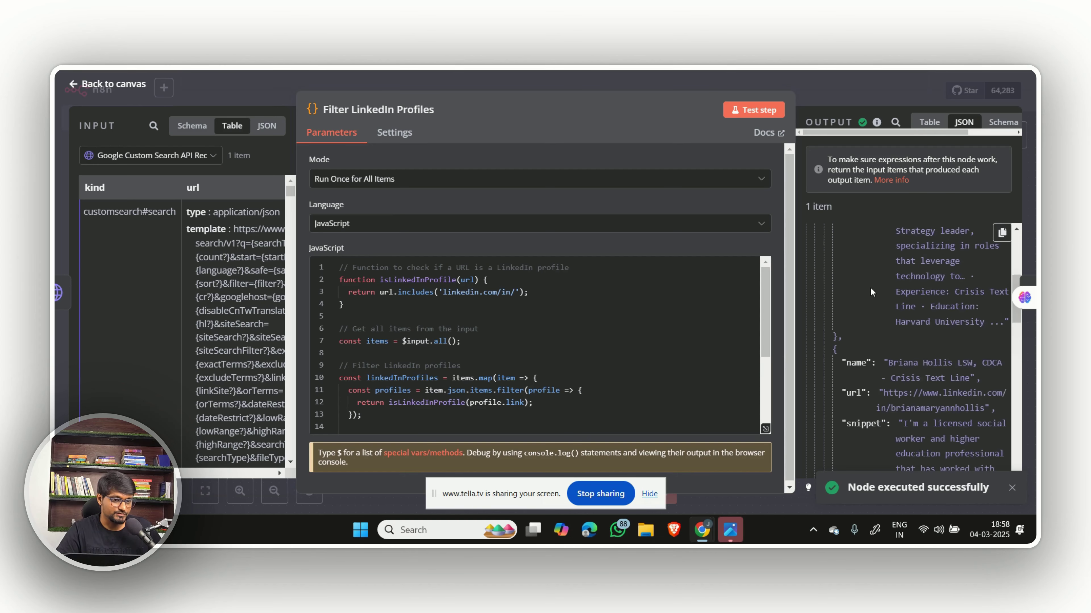
scroll(872, 292, up, 5)
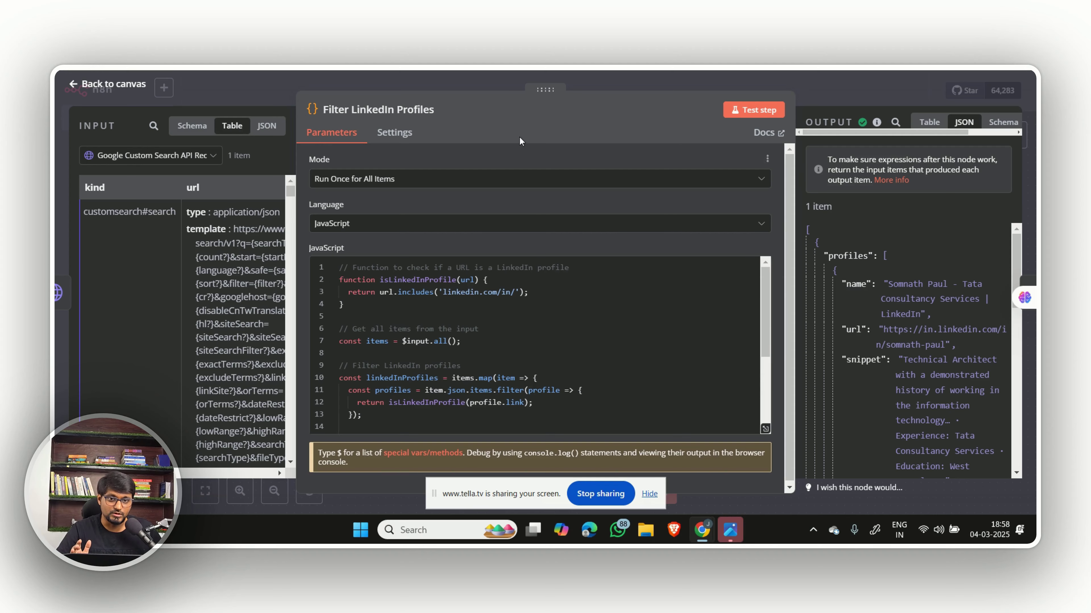
click(57, 185)
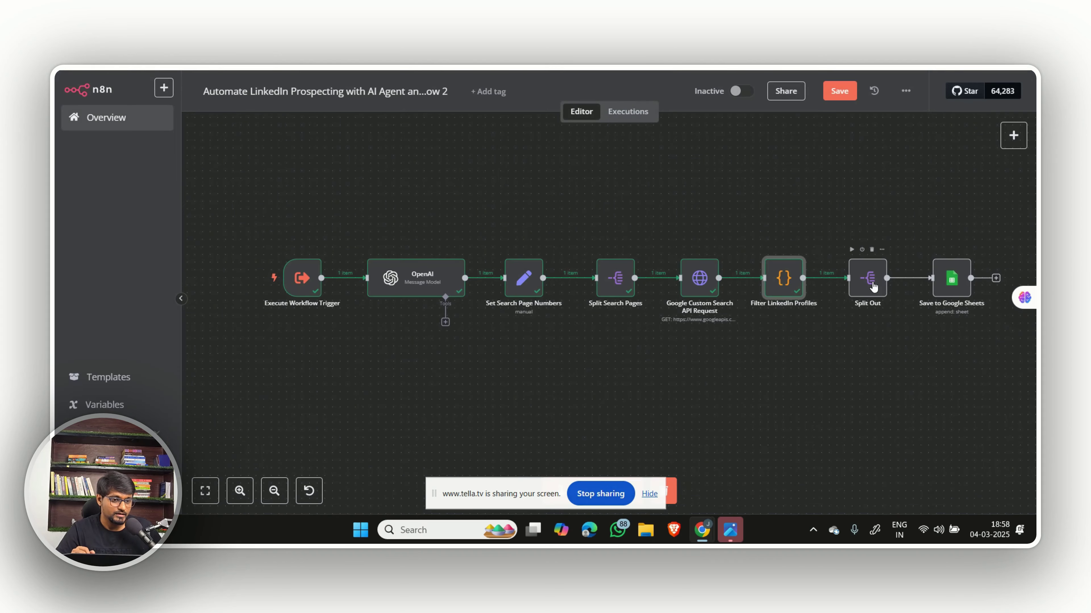
Check the Split Out node's fields and read the OpenAI node's search-query prompt, returning to the canvas
double_click(873, 286)
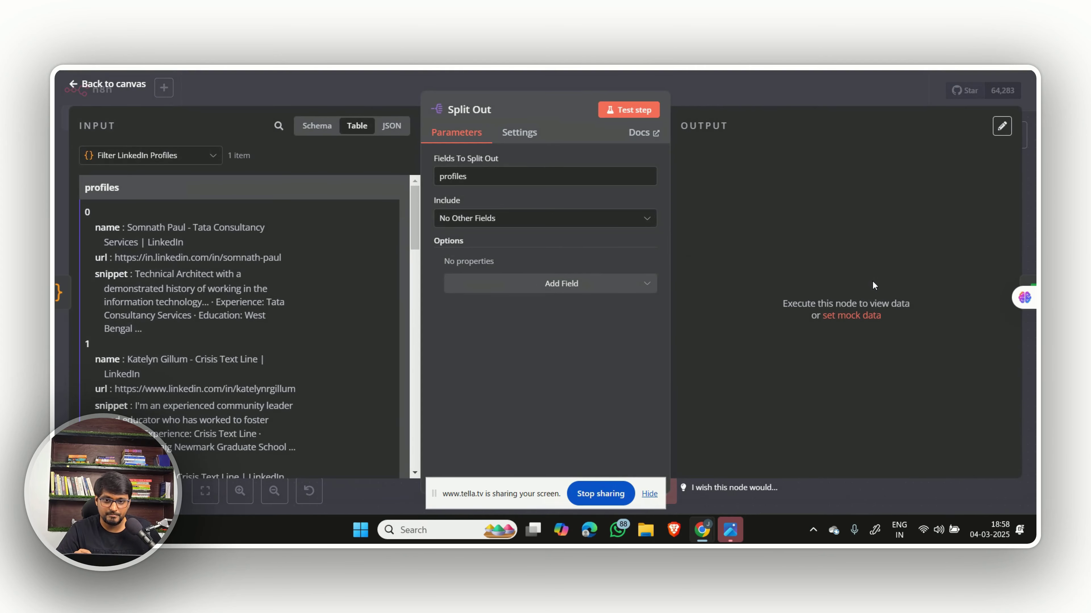
key(Escape)
double_click(416, 278)
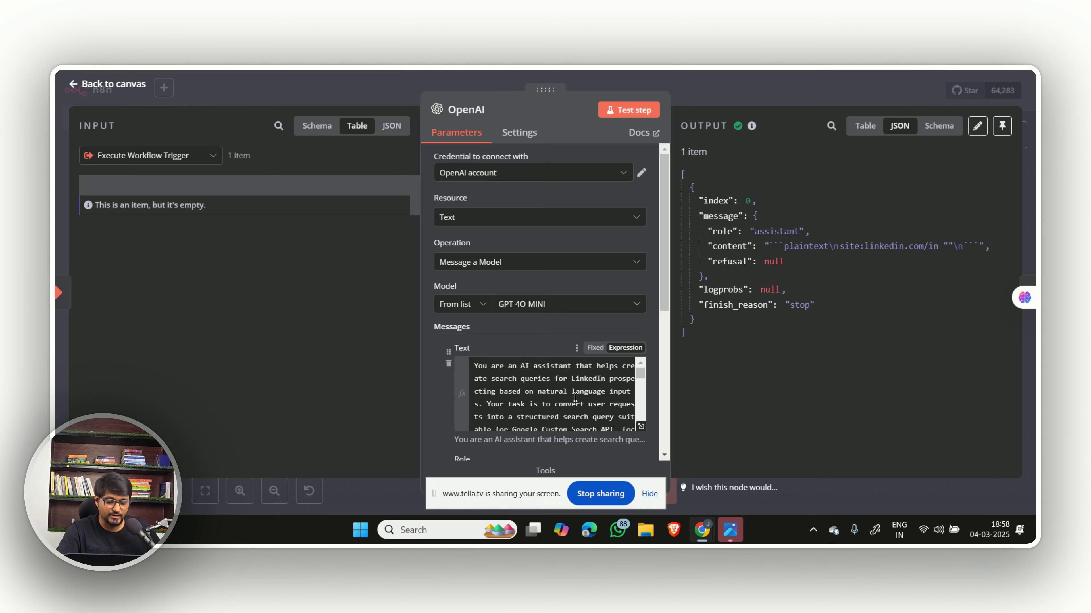
scroll(575, 398, down, 3)
scroll(546, 396, up, 3)
scroll(498, 417, down, 3)
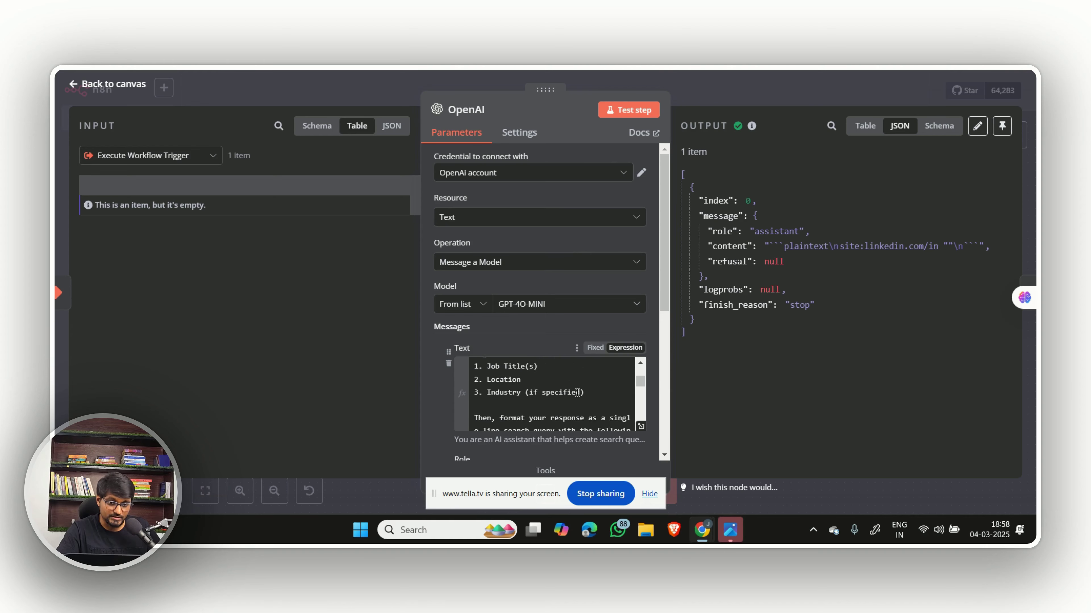
key(Escape)
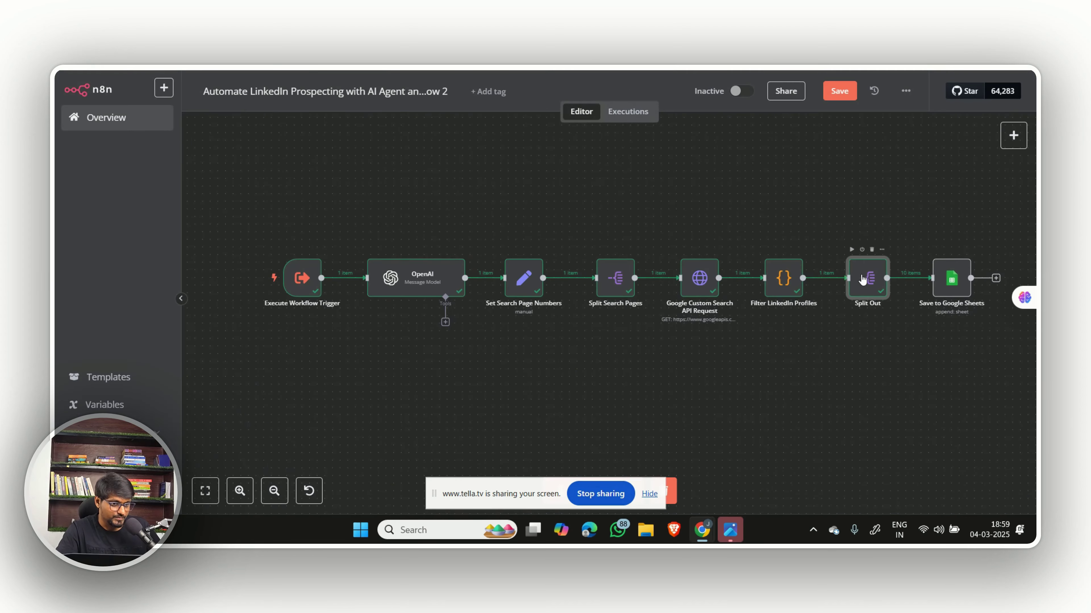
Inspect the Split Out node's output, highlighting the first profile's snippet text, and return to the canvas
double_click(864, 279)
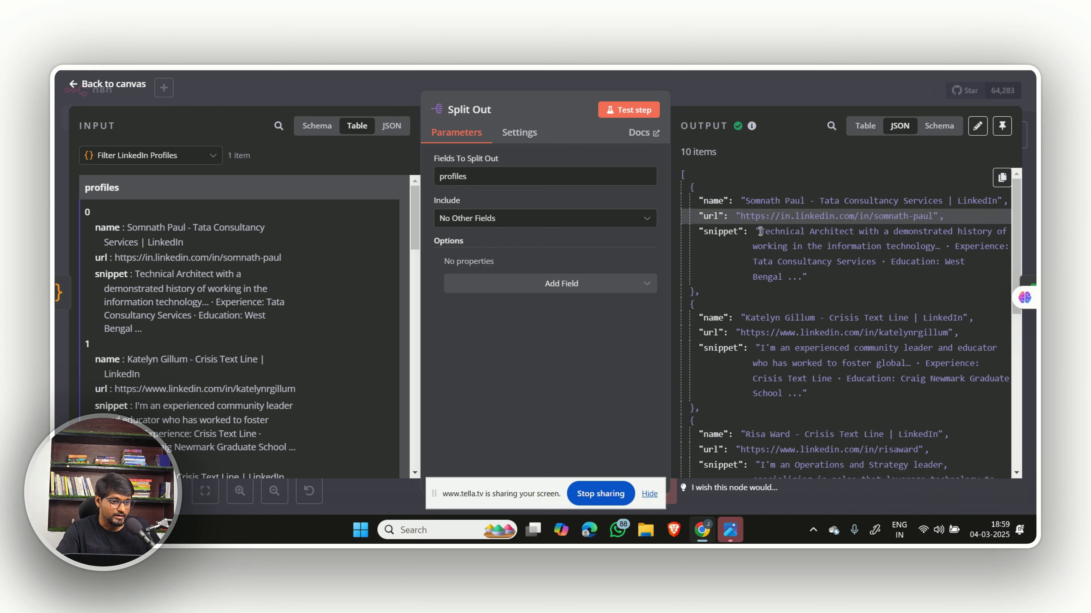
drag(759, 232, 780, 277)
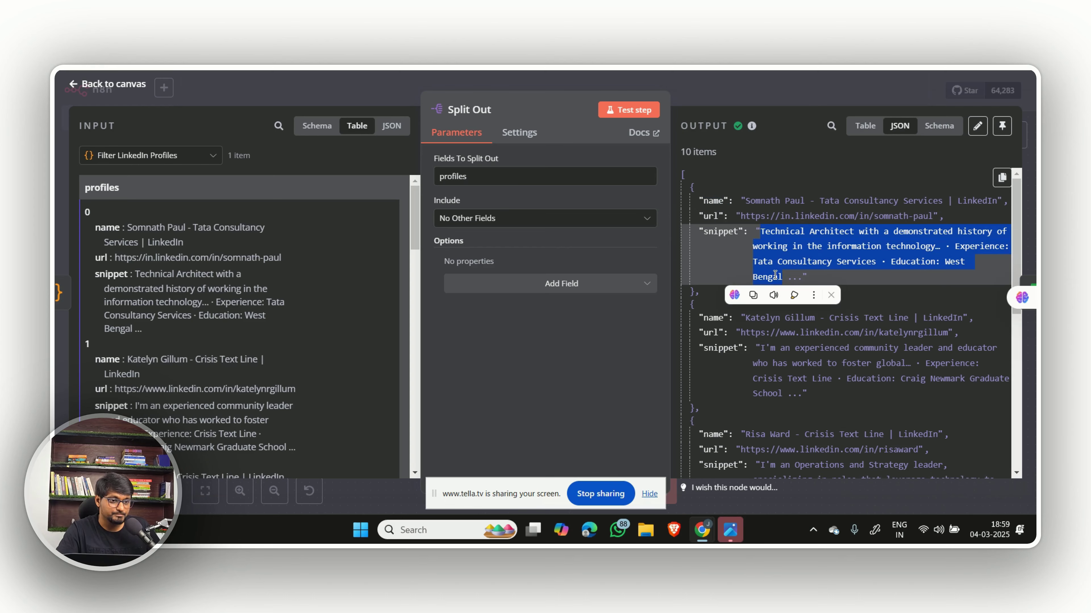
key(Escape)
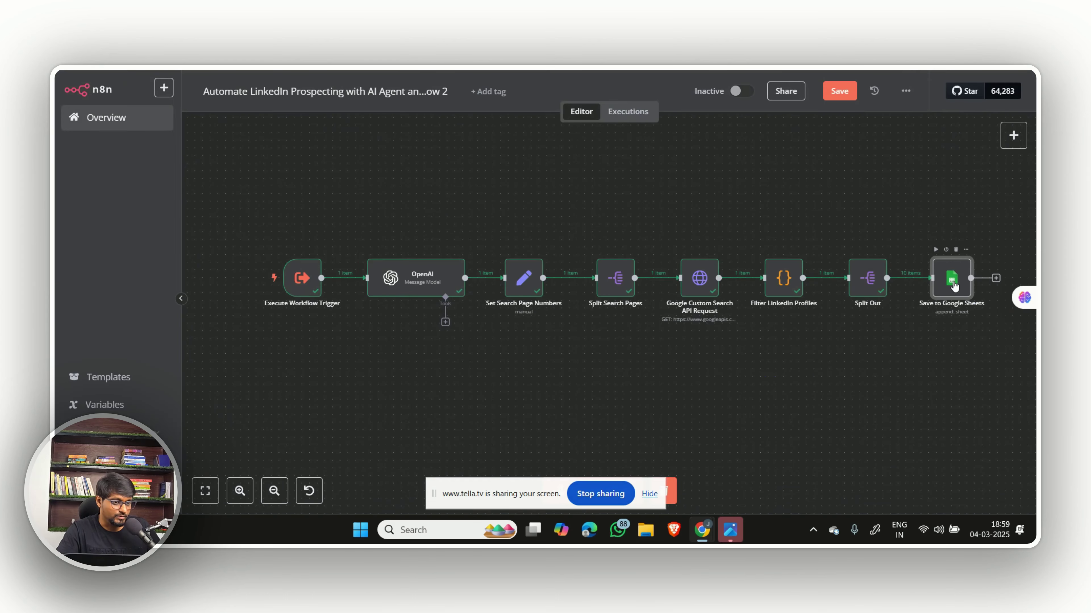
Open the Save to Google Sheets node and check its credential, Append Row operation, document and sheet settings
double_click(954, 286)
key(Escape)
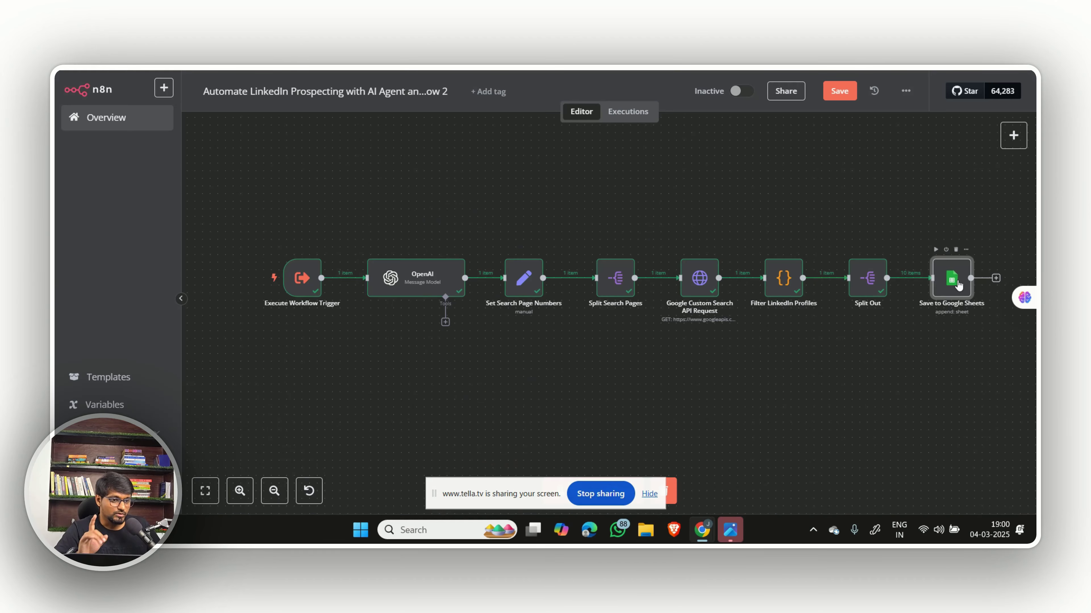
double_click(953, 286)
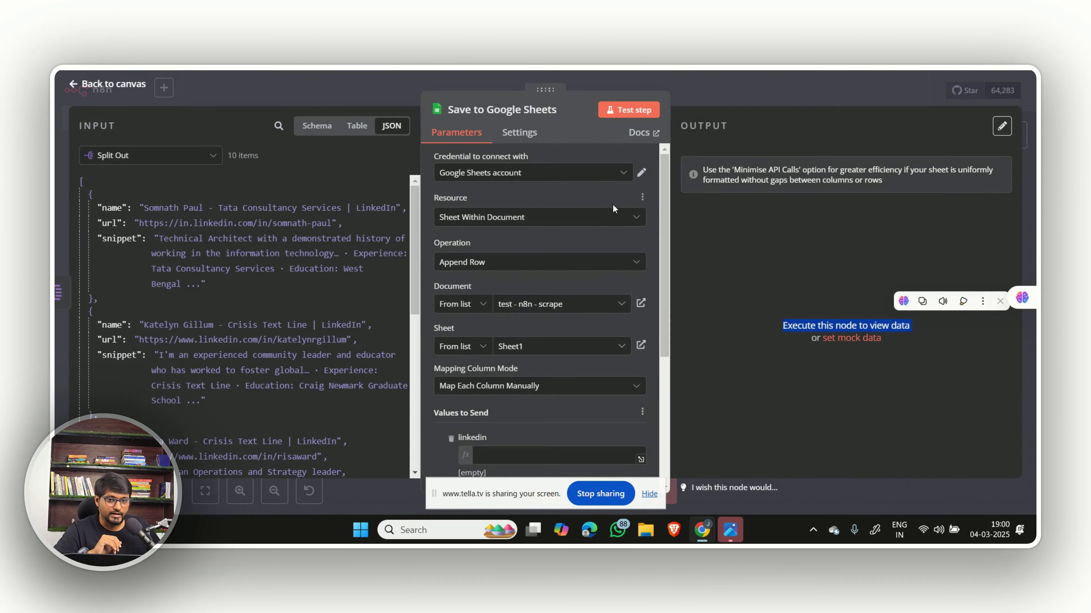
click(622, 182)
click(661, 238)
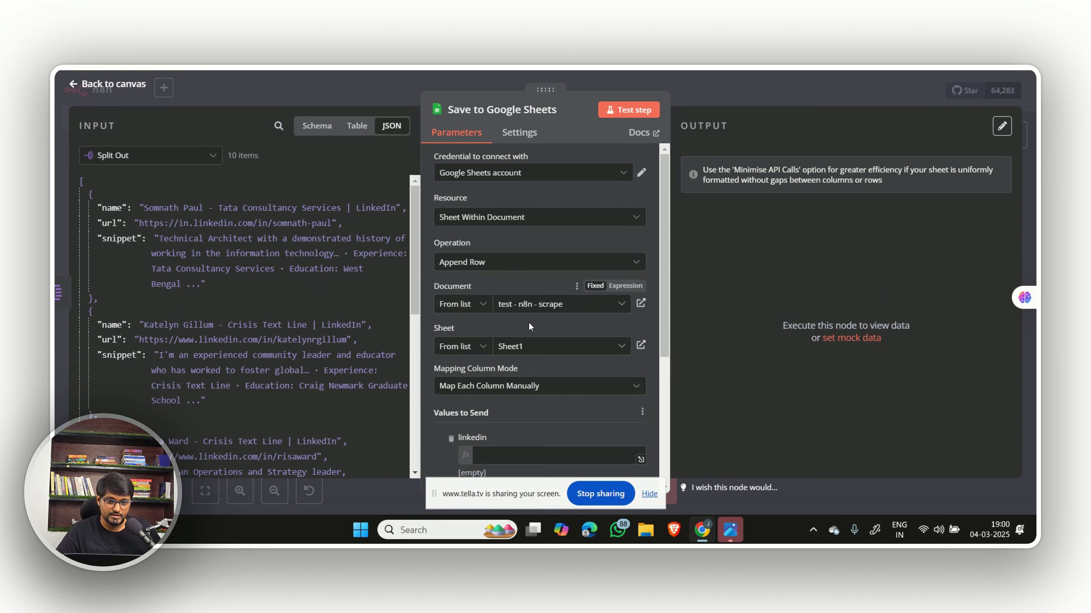
Map the input's name field to the linkedin column, snippet to summary and url to name
scroll(541, 378, down, 5)
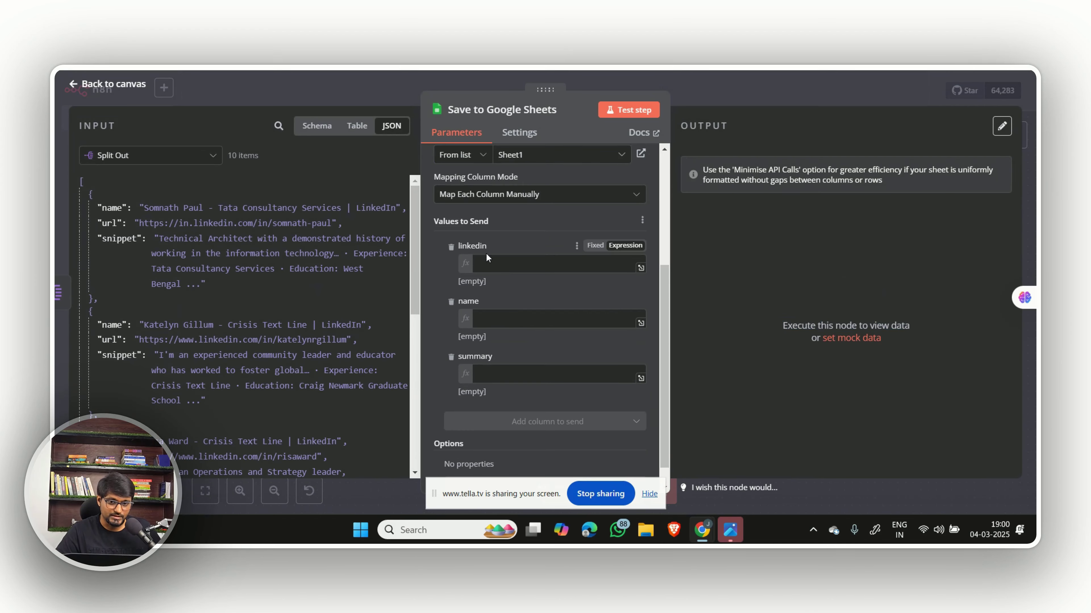
drag(111, 208, 497, 266)
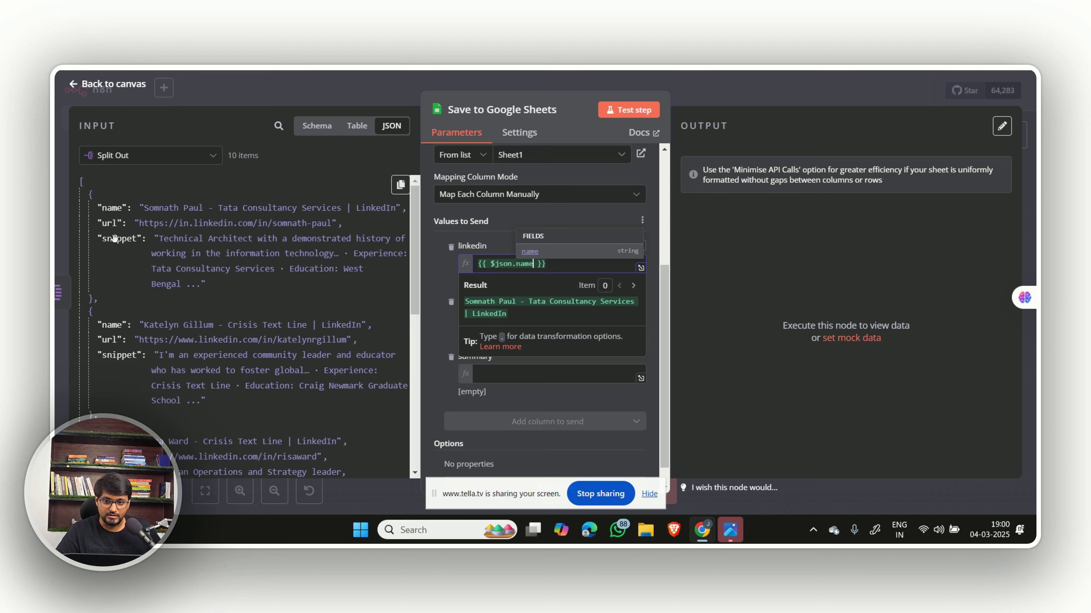
drag(115, 237, 515, 375)
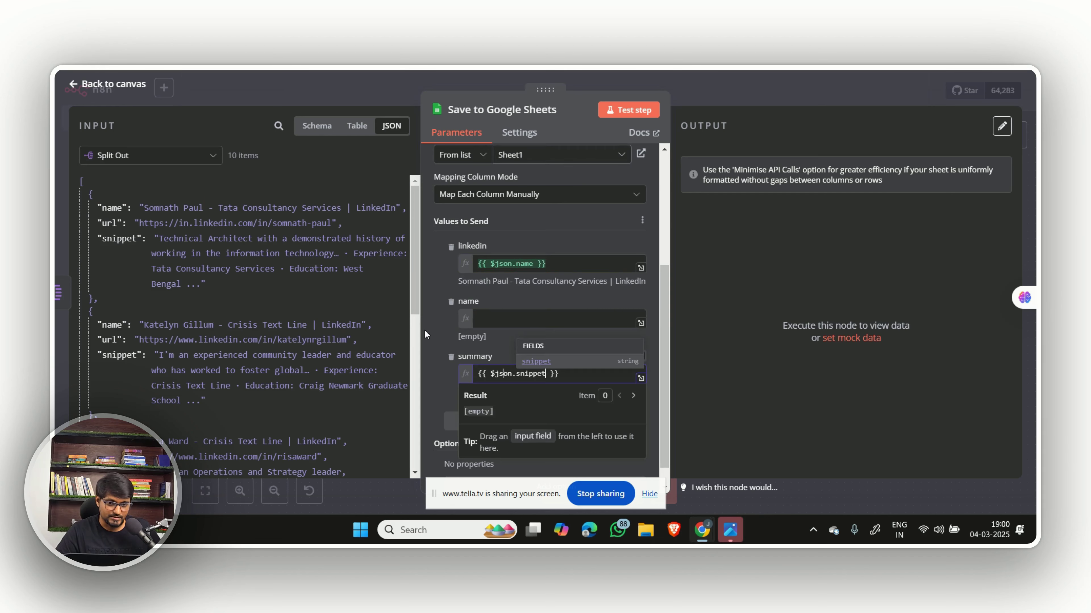
drag(107, 225, 498, 318)
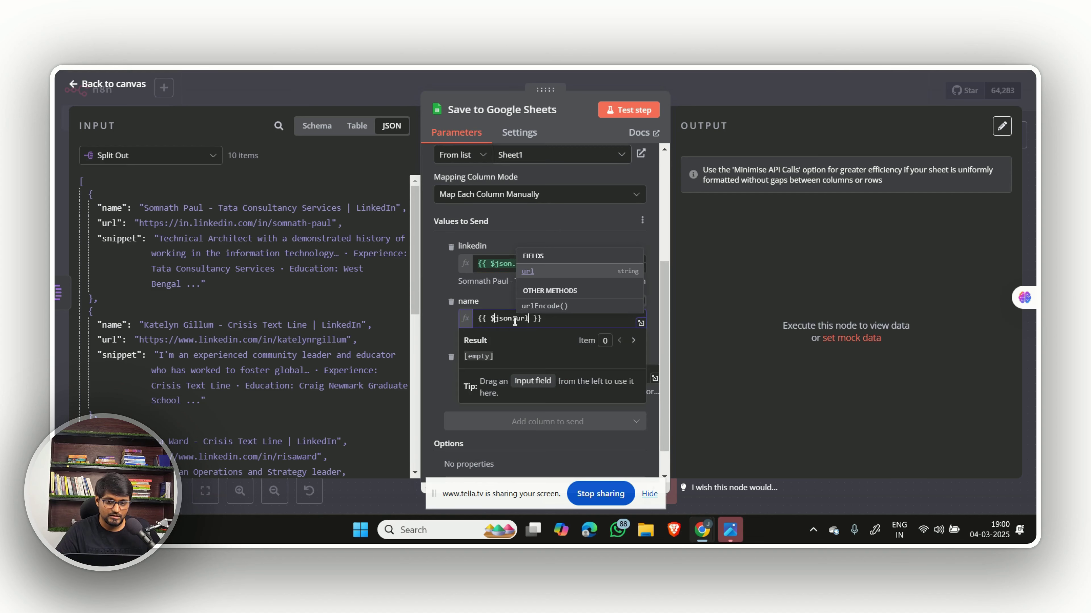
Clear the linkedin and name mappings and remap them so name takes $json.name and linkedin takes $json.url
triple_click(558, 317)
triple_click(558, 263)
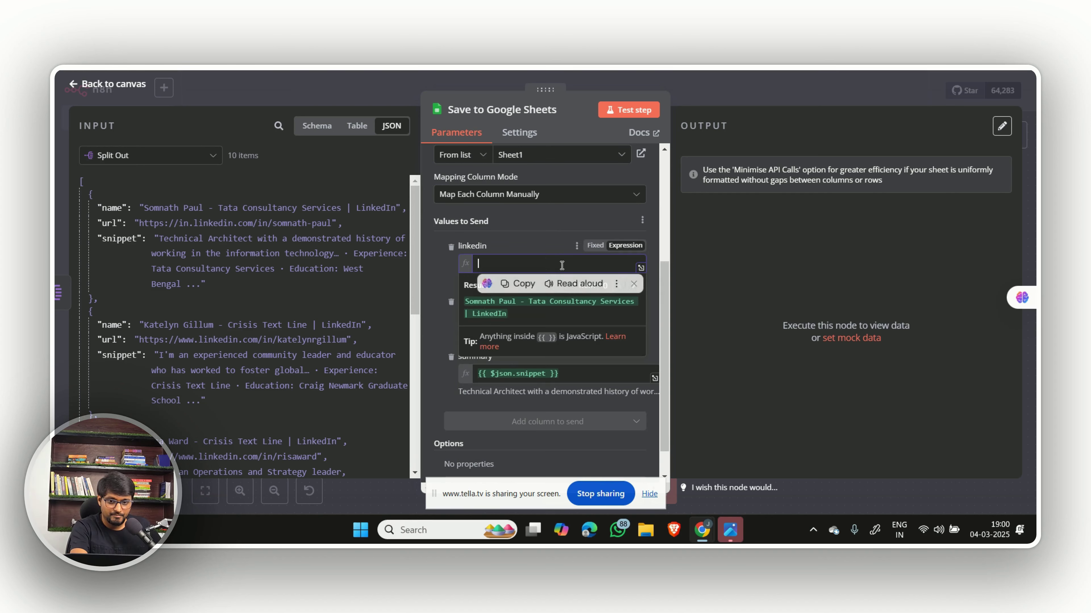
key(BackSpace)
drag(112, 208, 498, 318)
drag(110, 224, 502, 270)
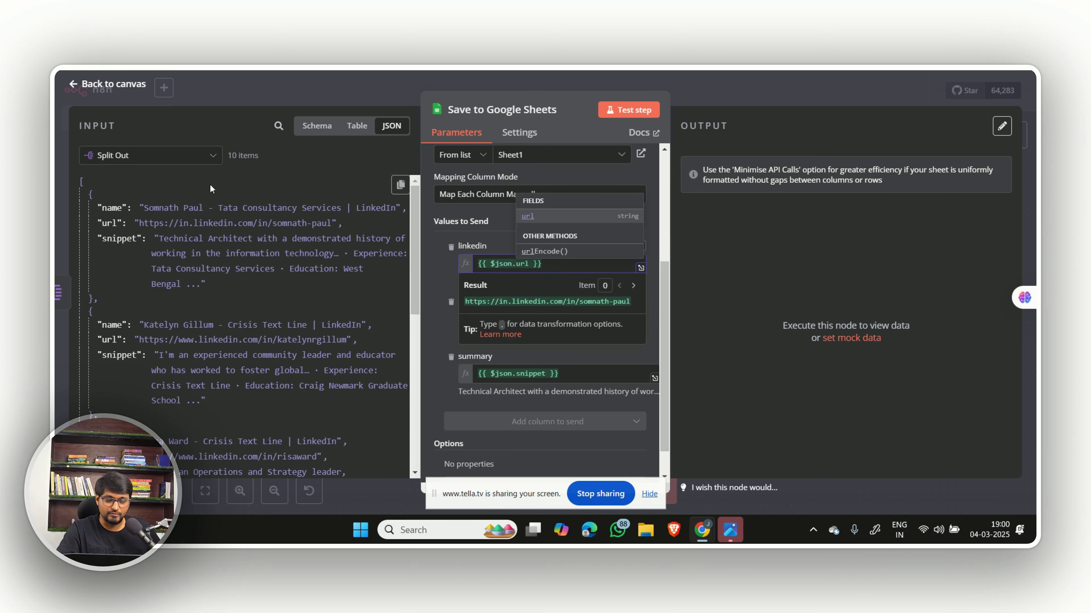
Test the Save to Google Sheets node, look through its output items and return to the canvas
click(639, 108)
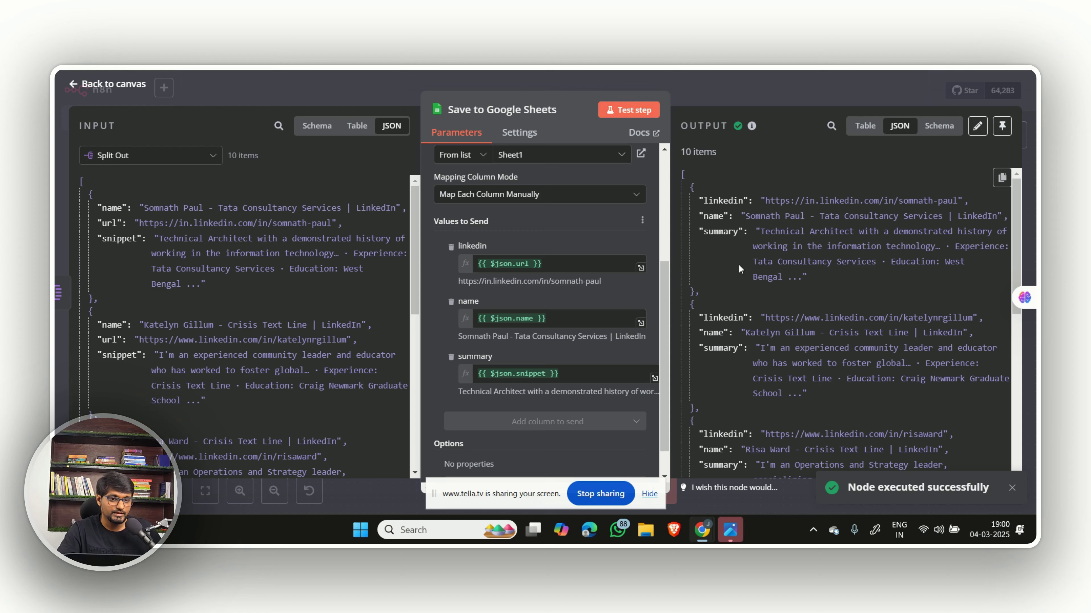
scroll(845, 301, down, 10)
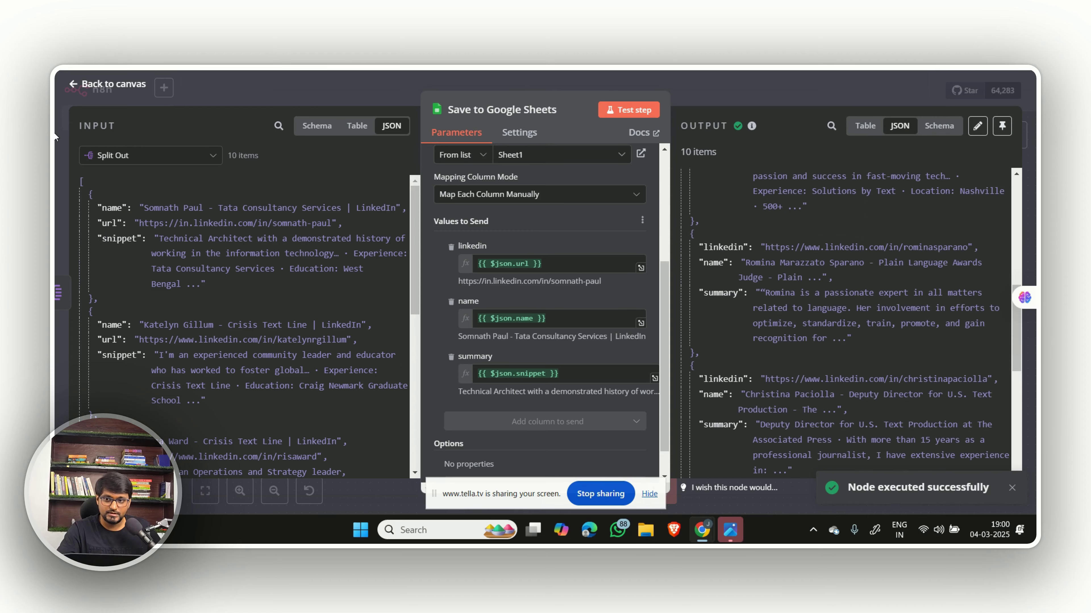
key(Escape)
Switch to the test - n8n - scrape spreadsheet in Google Sheets and examine the saved profile rows, highlighting column A from row 40 down
key(ctrl+Tab)
scroll(309, 336, down, 8)
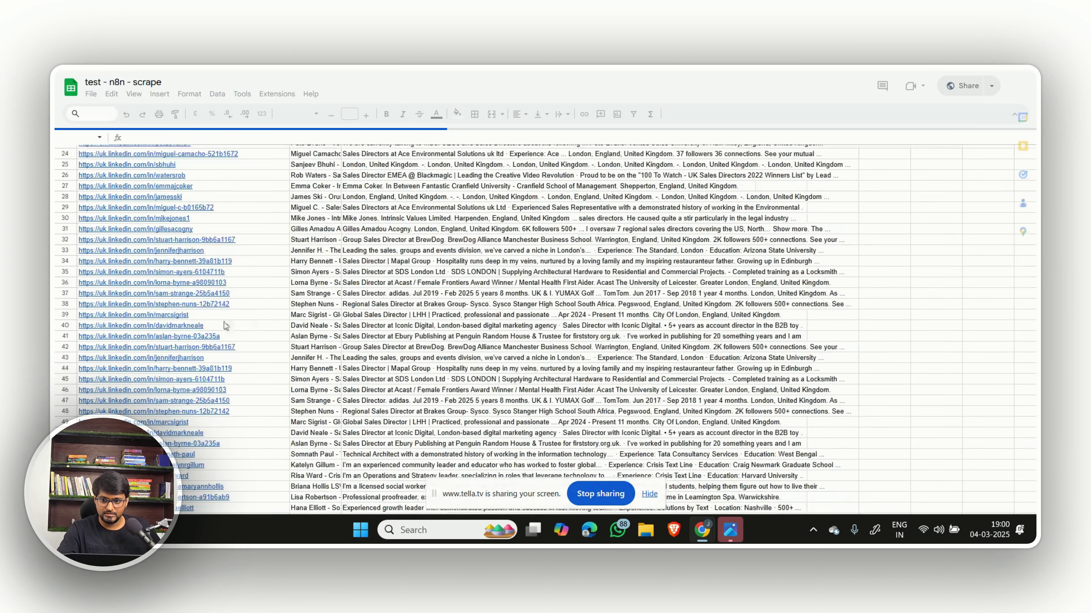
scroll(222, 325, down, 8)
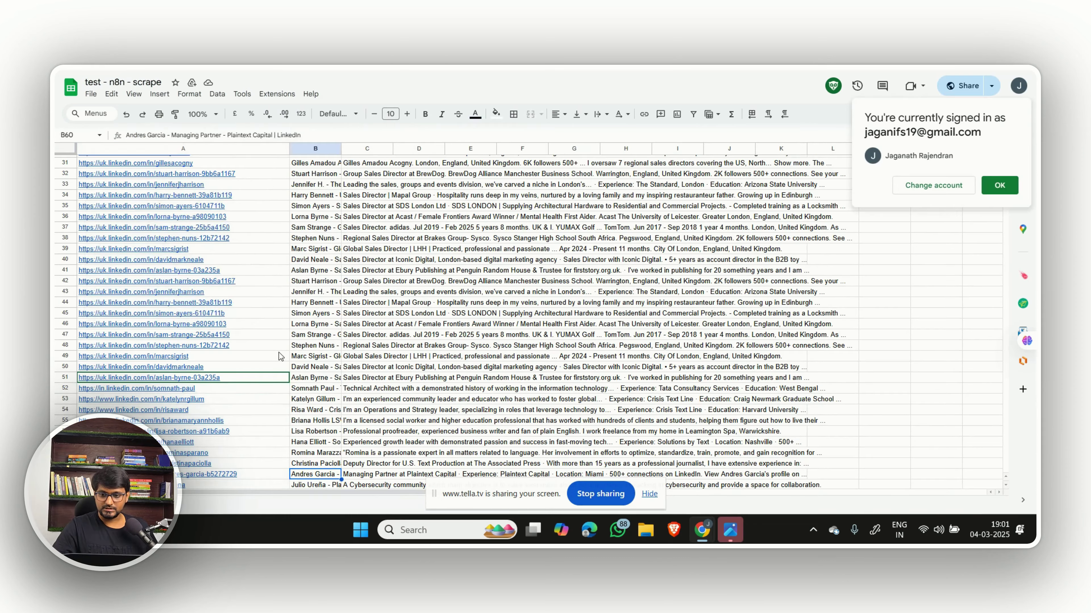
scroll(169, 320, up, 6)
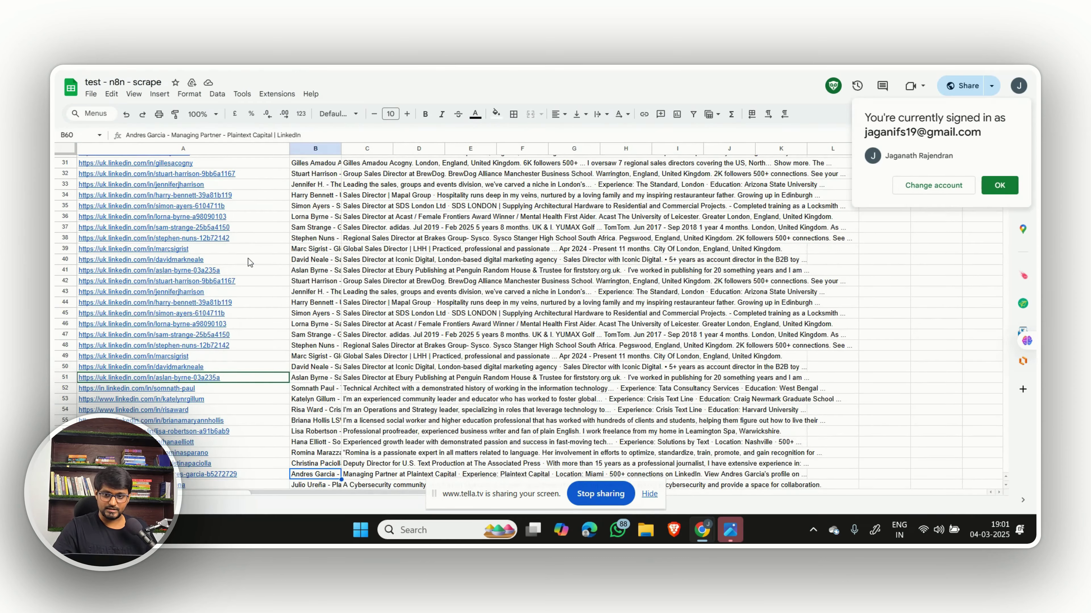
drag(249, 262, 241, 483)
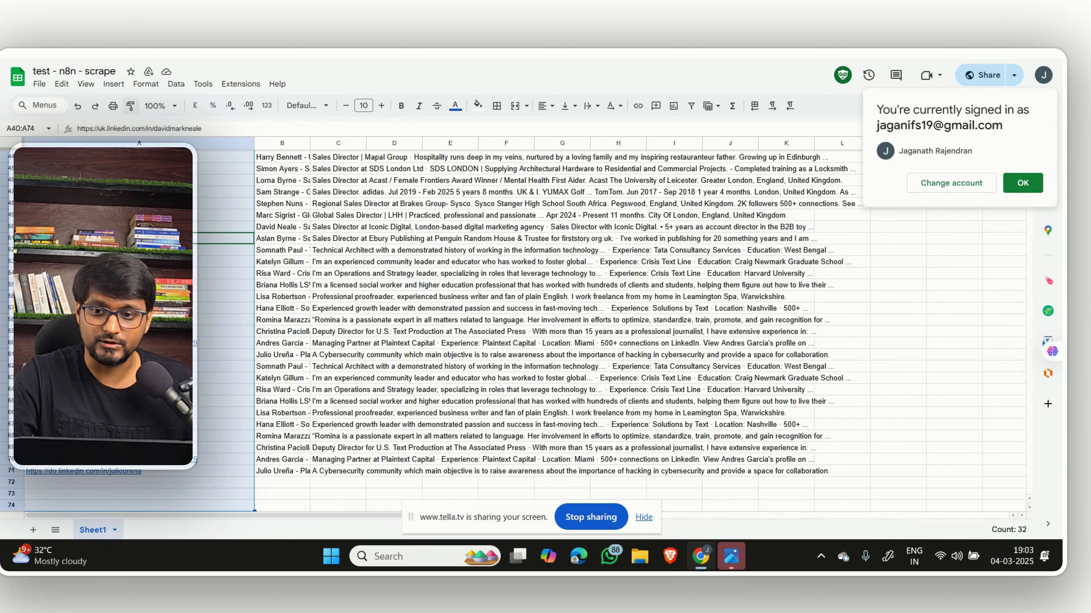
scroll(276, 284, up, 6)
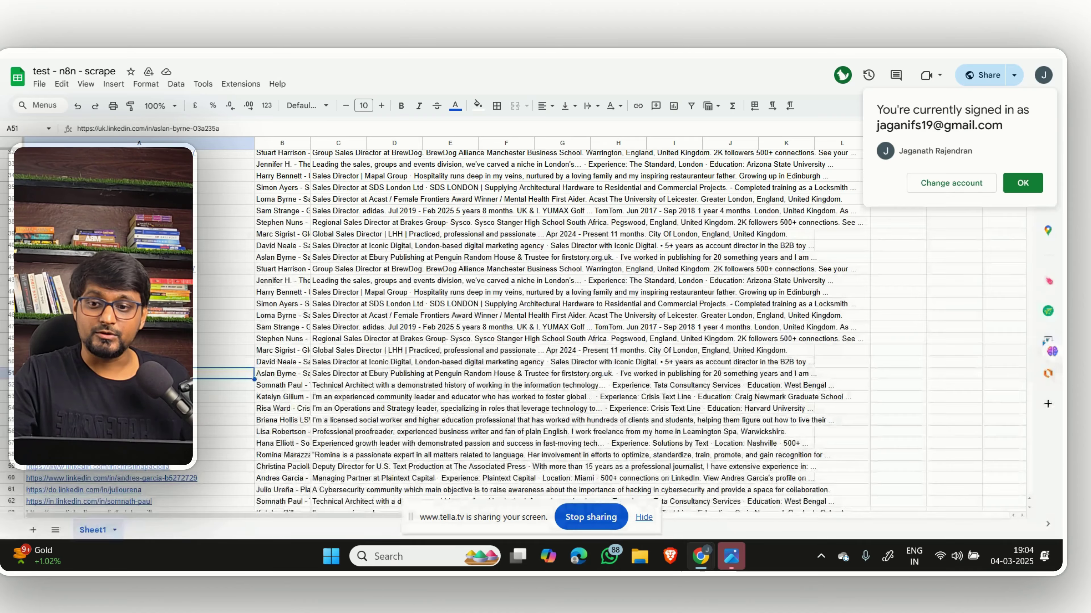
scroll(213, 201, up, 4)
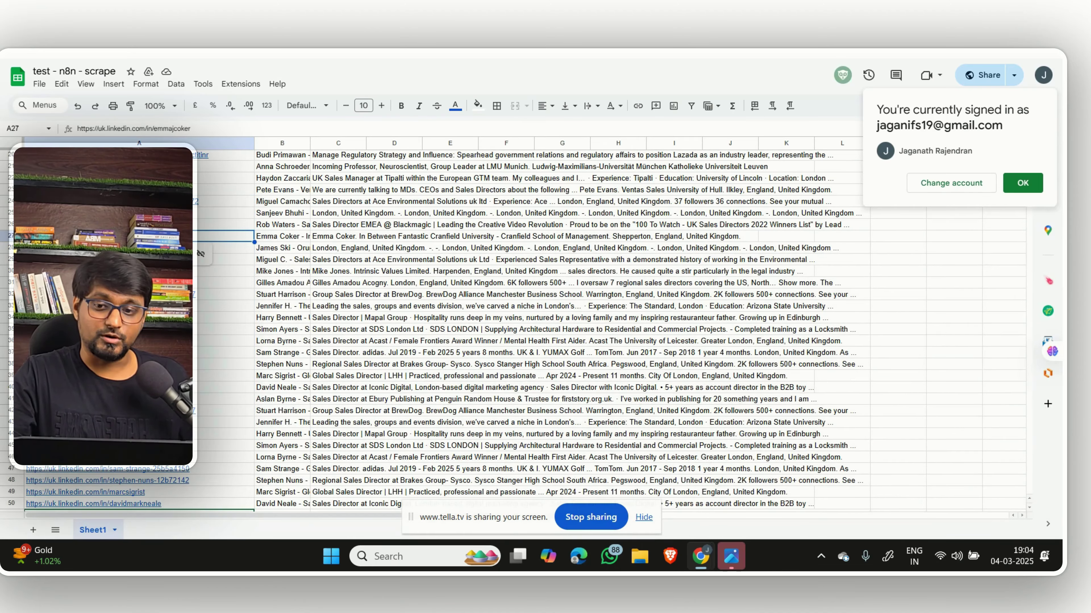